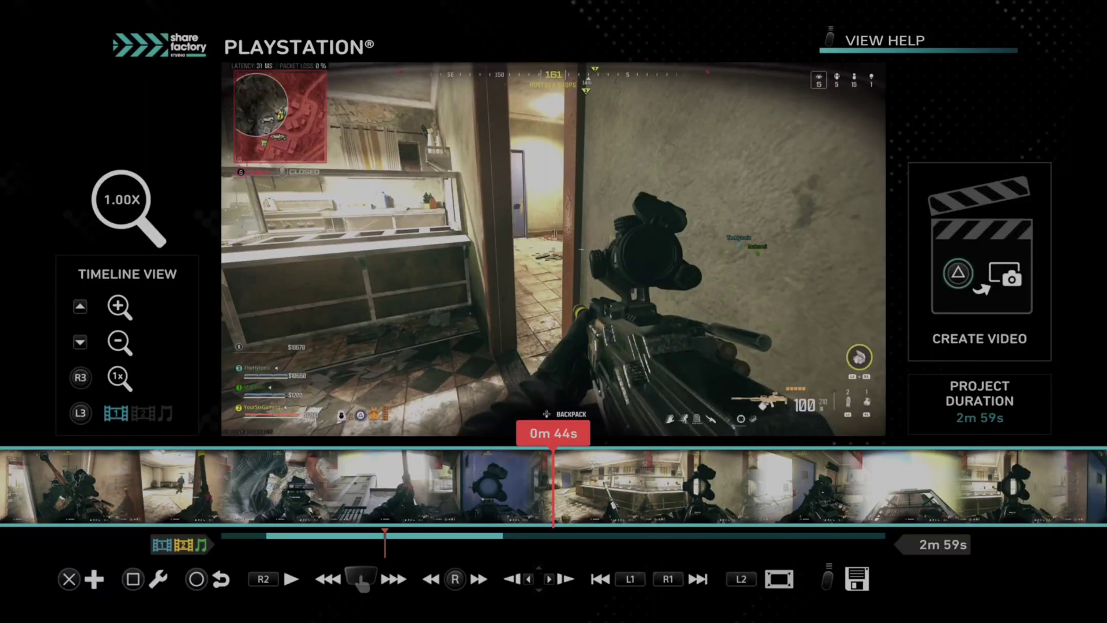
Step: Move the playhead to around 0m 29s on the timeline and start adding a Track 2 camera recording there
scroll(554, 487, "left", 8)
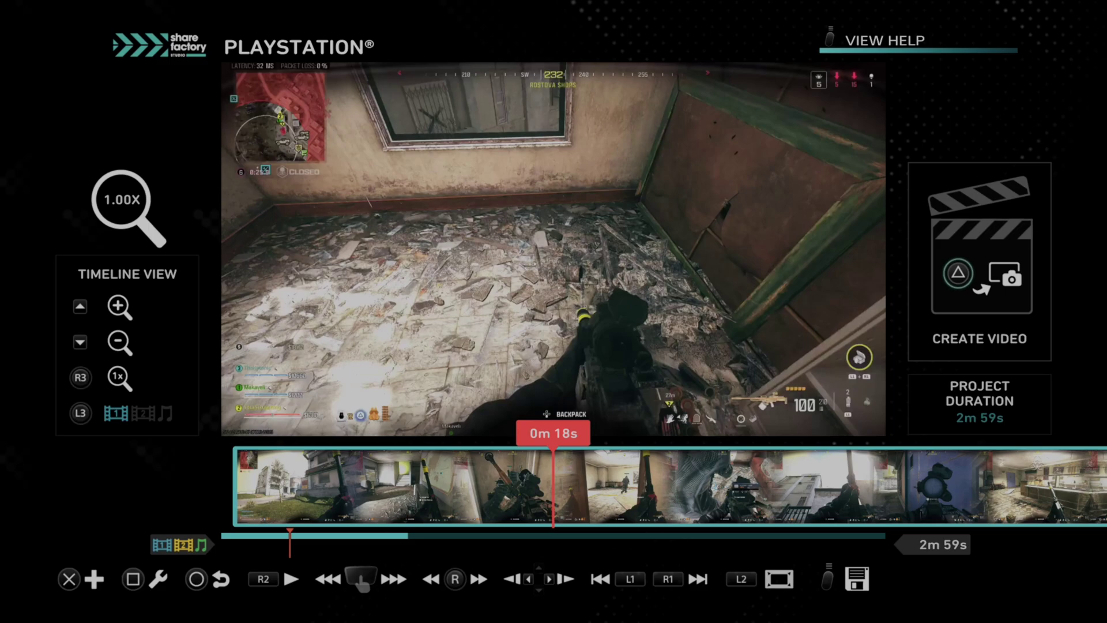
key("Right")
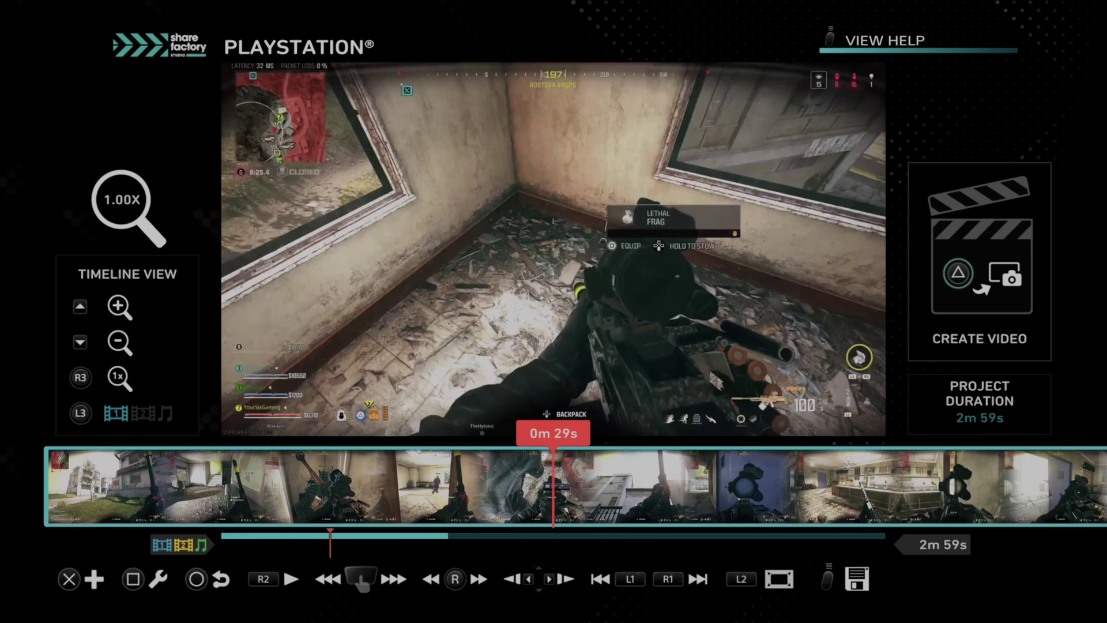
key("Return")
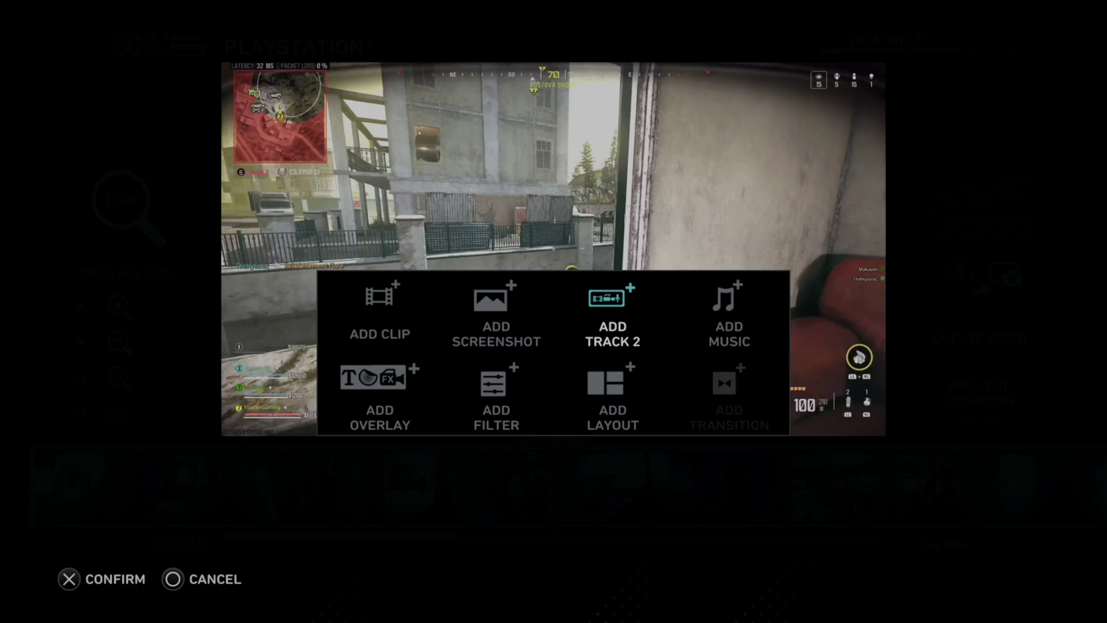
key("Return")
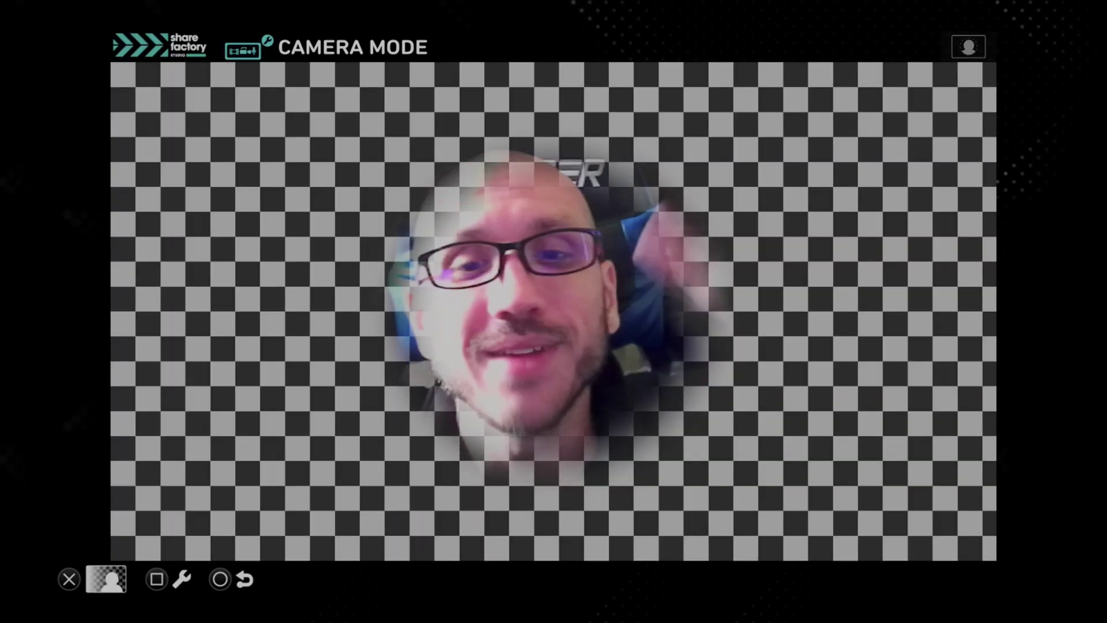
key("Return")
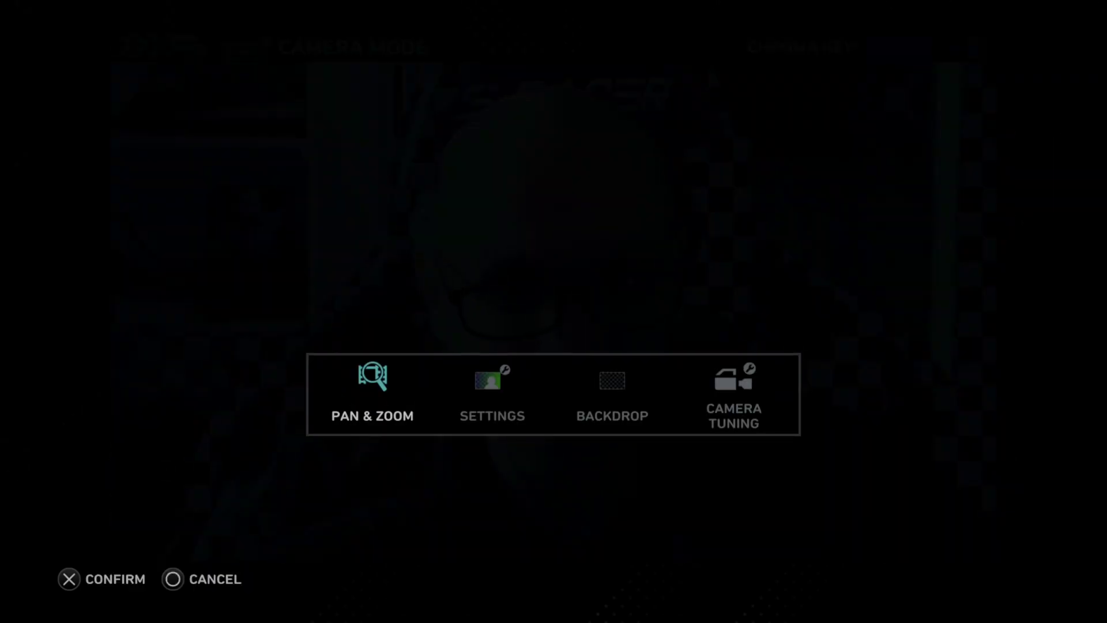
Step: Switch the camera to chroma key mode and set its feathering to 1.00, with the tolerance at 1.00
key("Escape")
key("s")
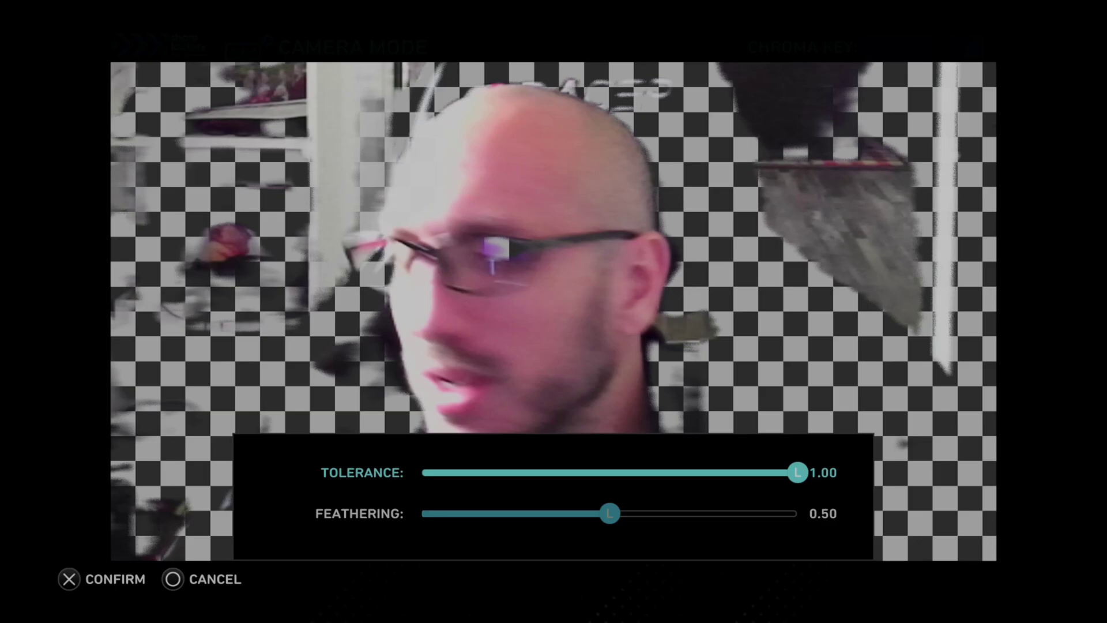
key("Down")
key("Right")
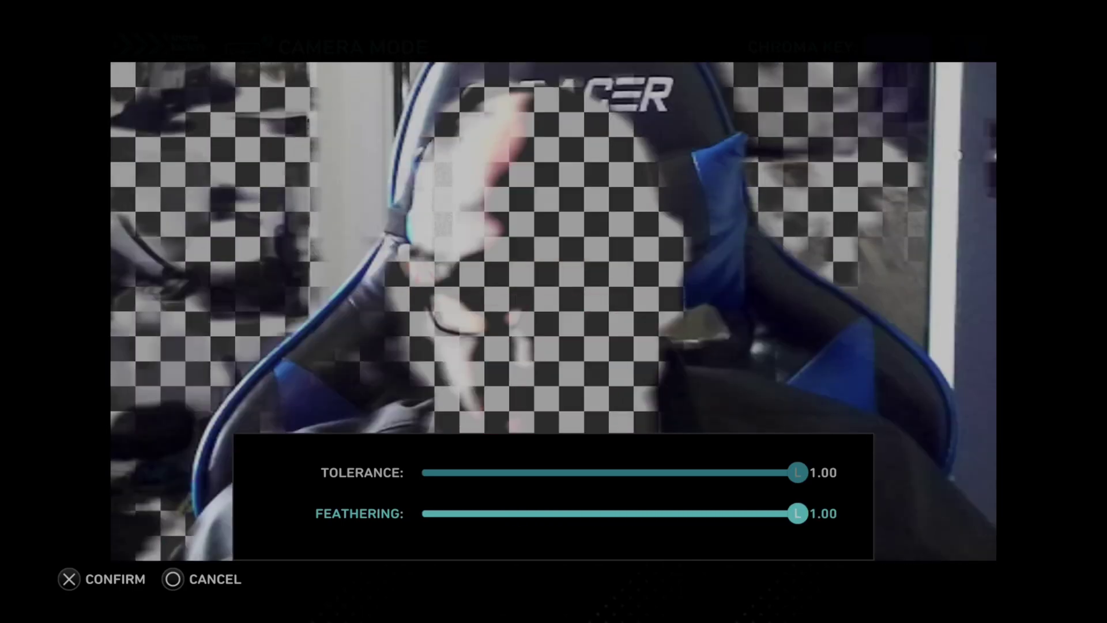
key("Return")
Step: Add an image from the screenshot gallery as the backdrop behind the chroma-keyed camera
key("s")
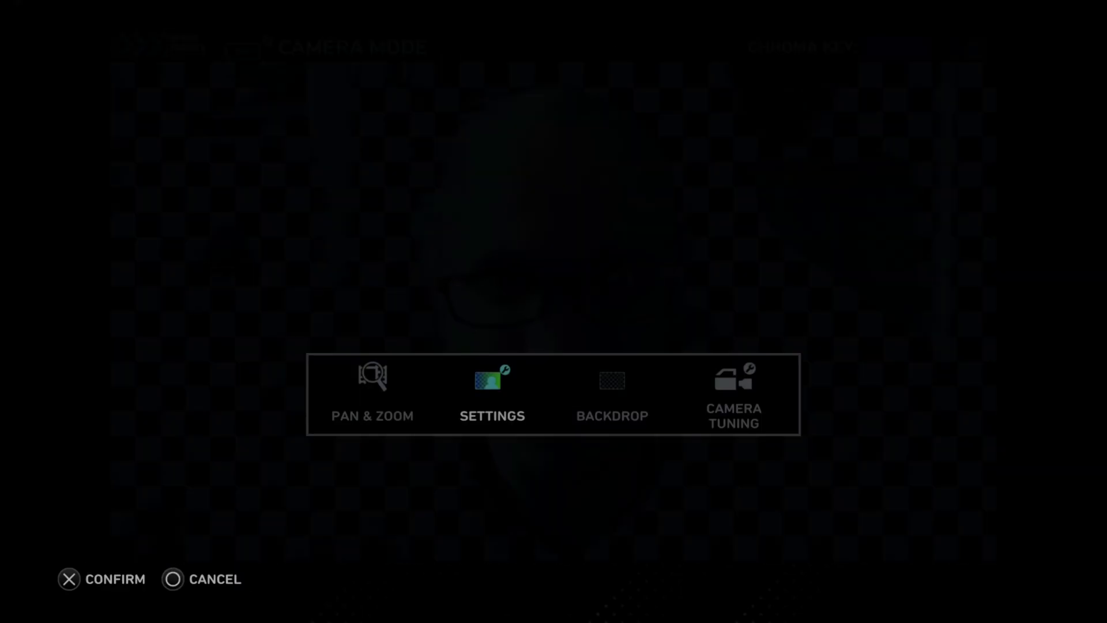
key("Right")
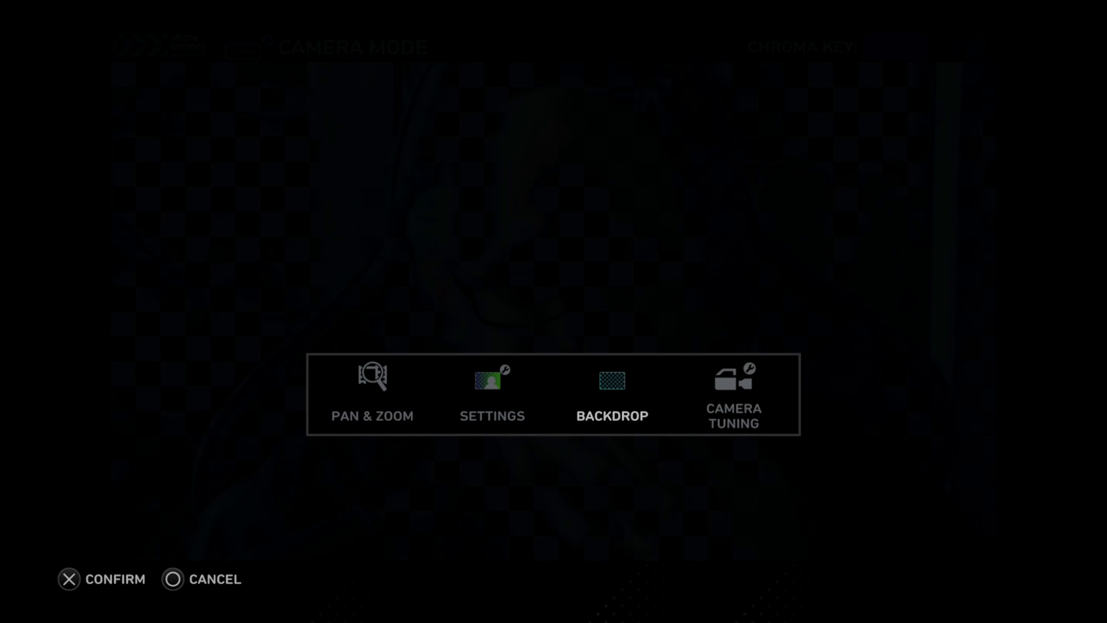
key("Return")
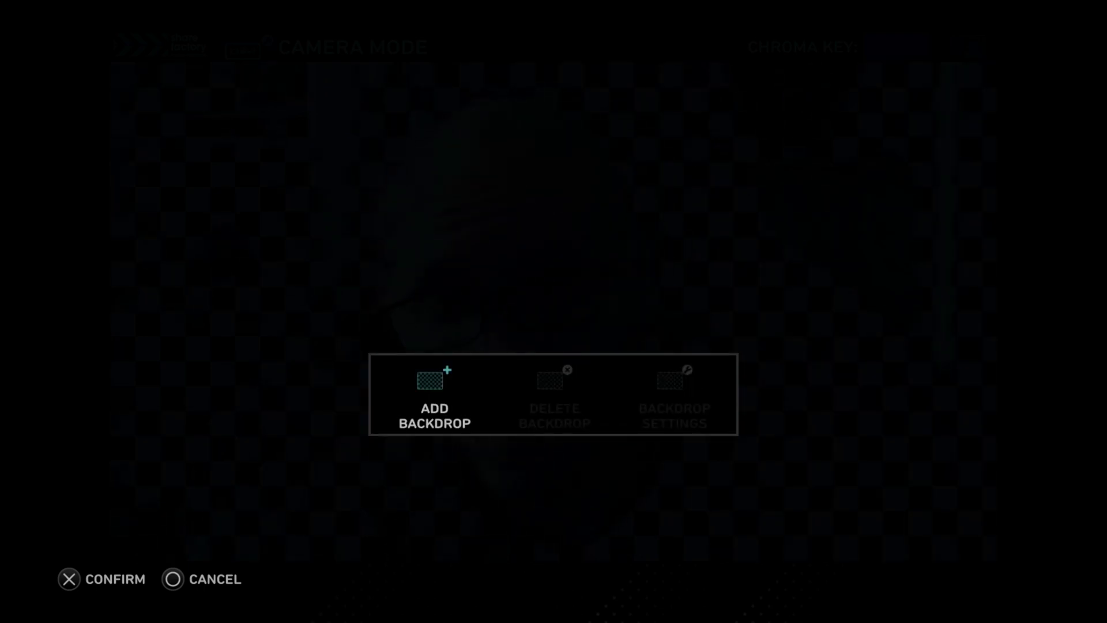
key("Return")
key("Down")
key("Down")
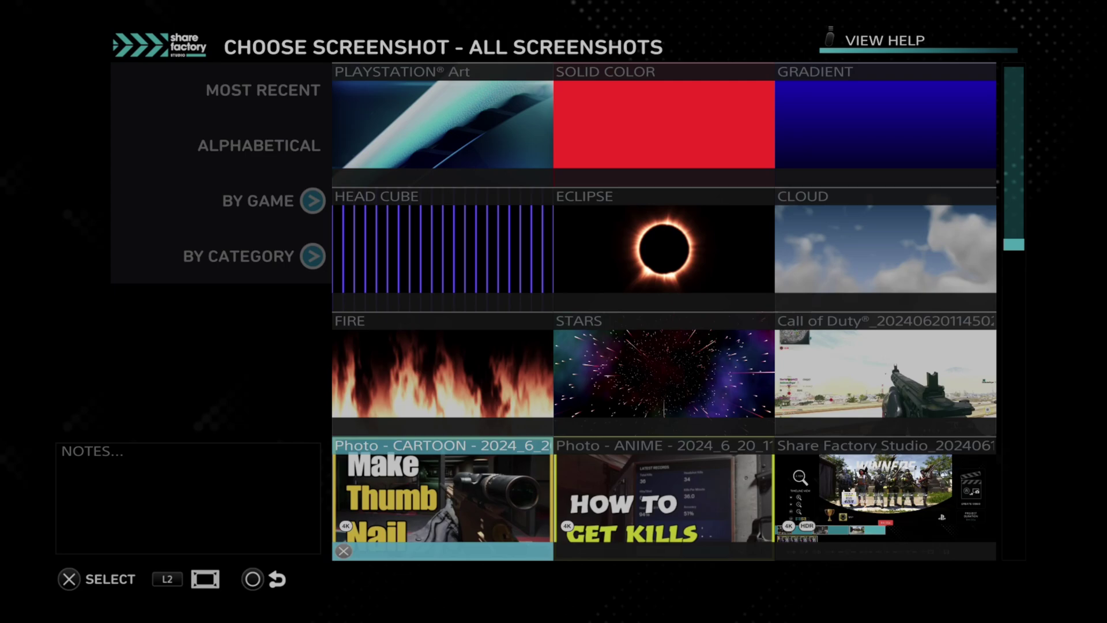
key("Down")
key("Down")
key("Down")
key("Down")
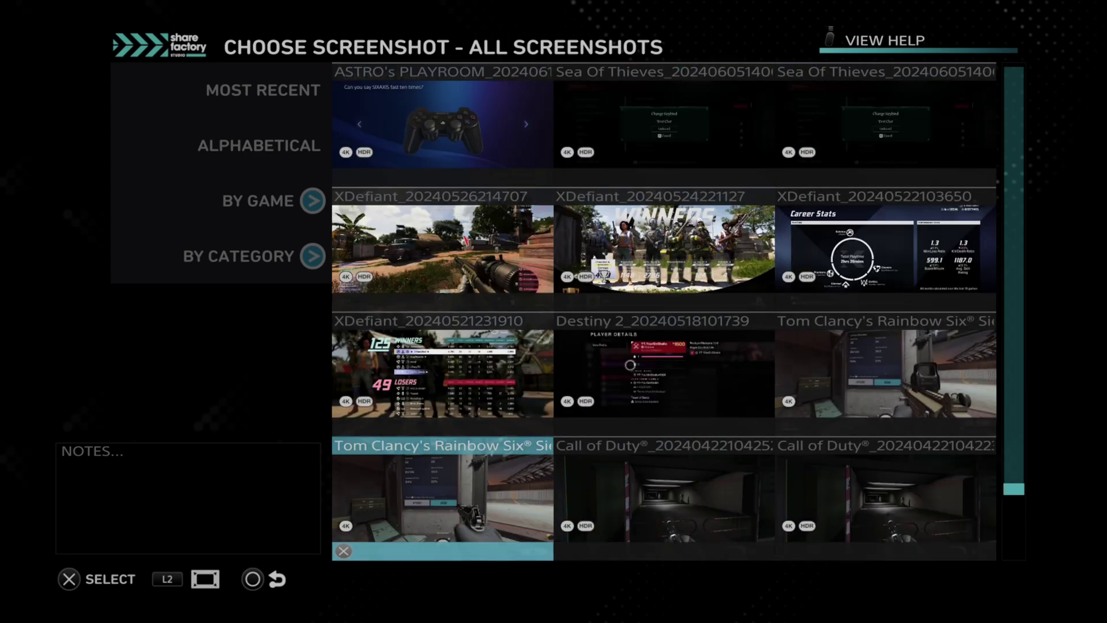
key("Down")
key("Right")
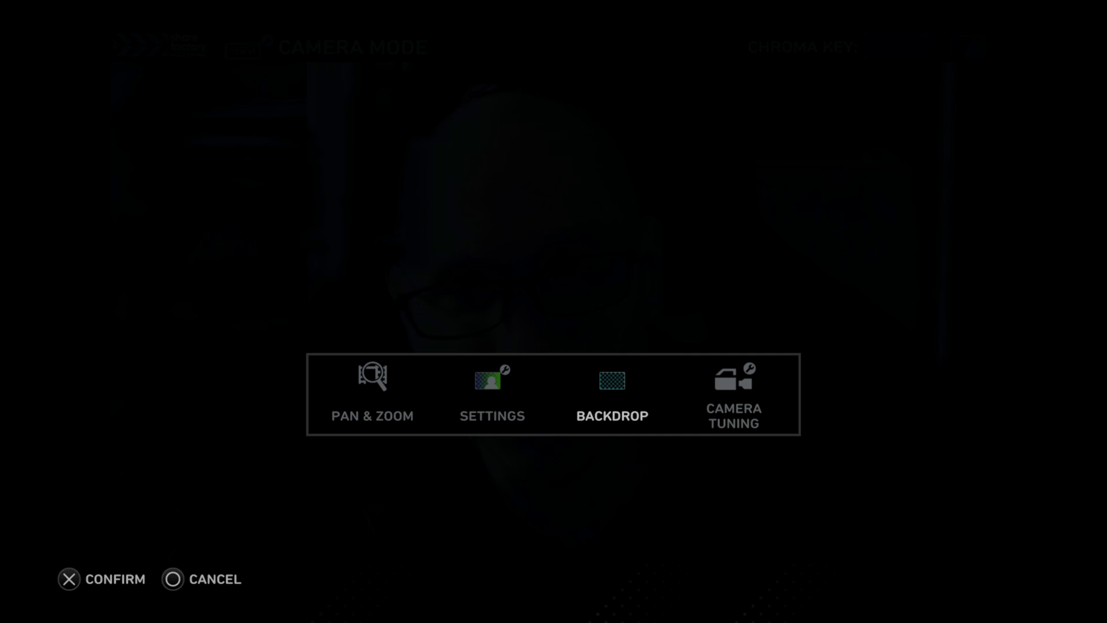
Step: Delete the backdrop from the chroma-keyed camera
key("Return")
key("Right")
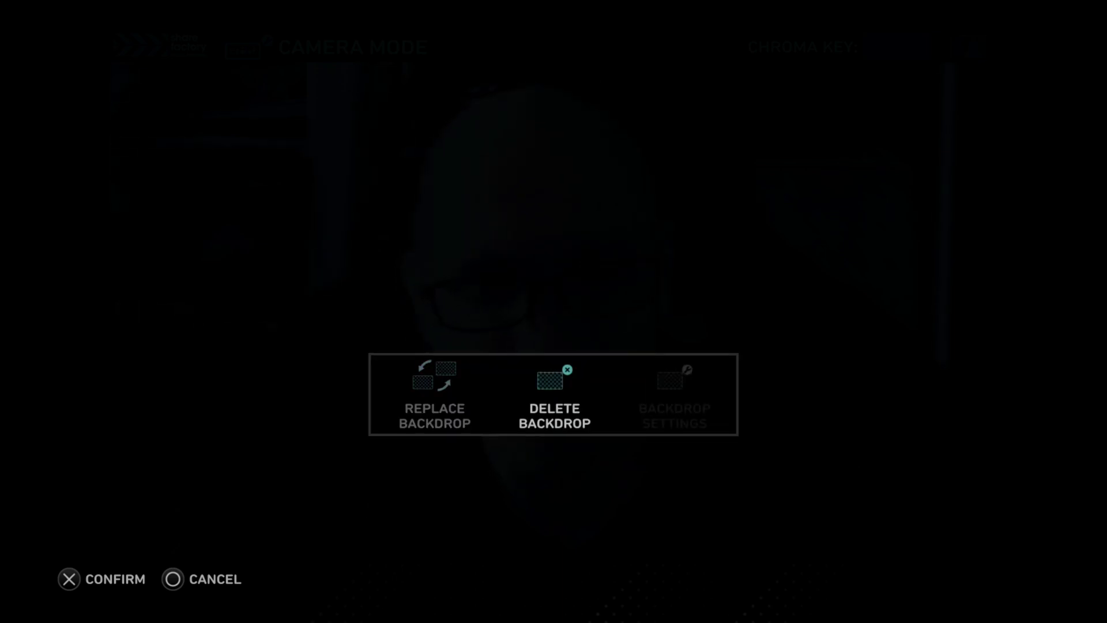
key("Return")
key("Left")
key("Return")
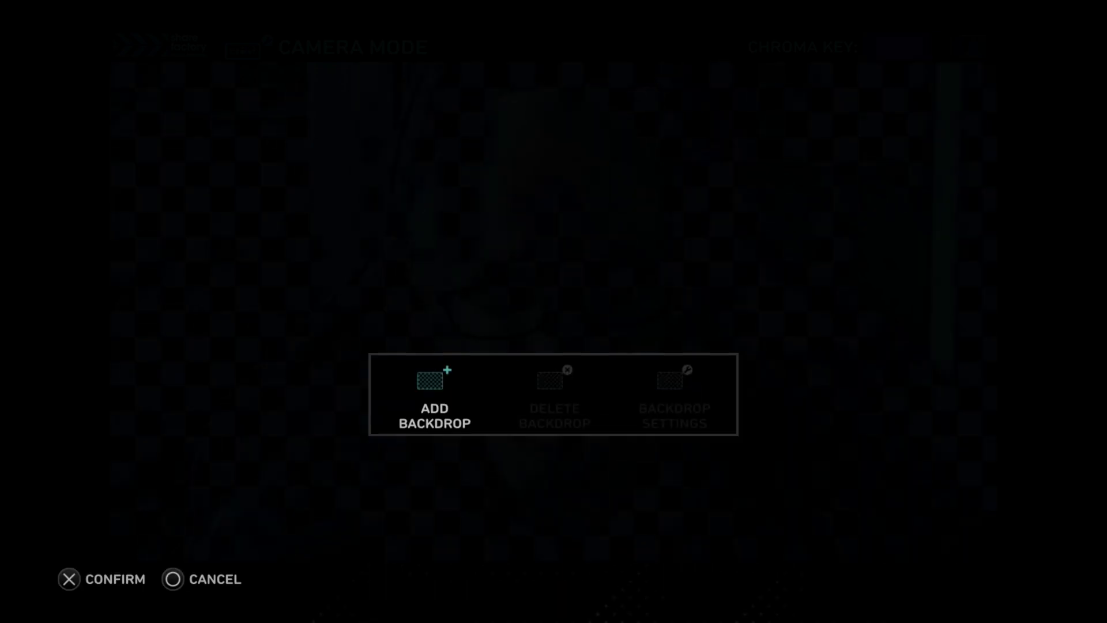
key("Escape")
key("Right")
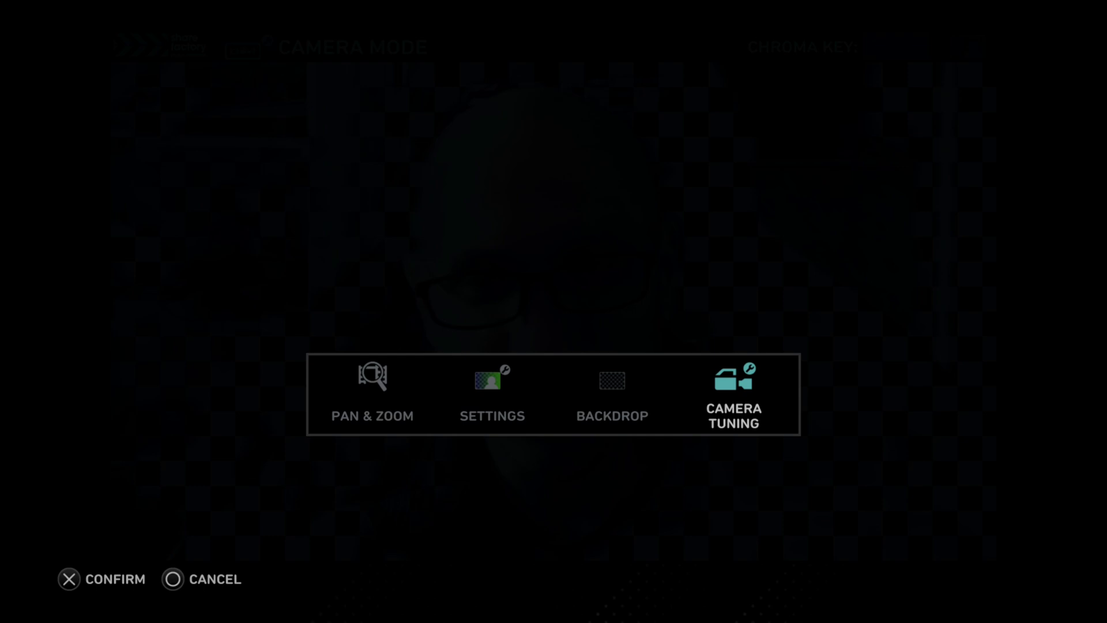
key("Return")
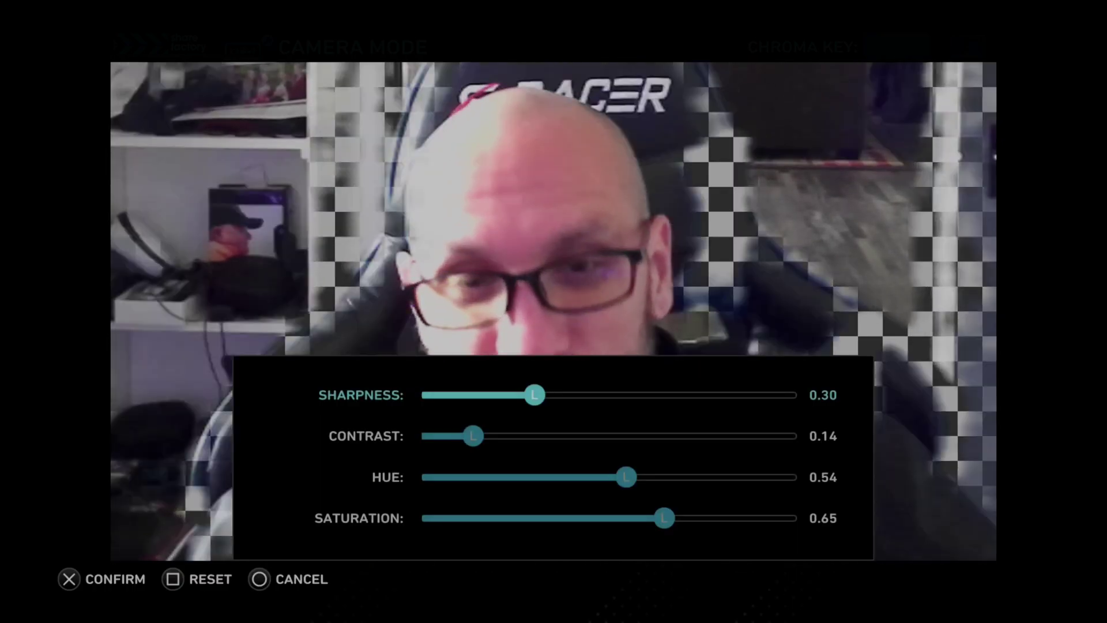
key("Return")
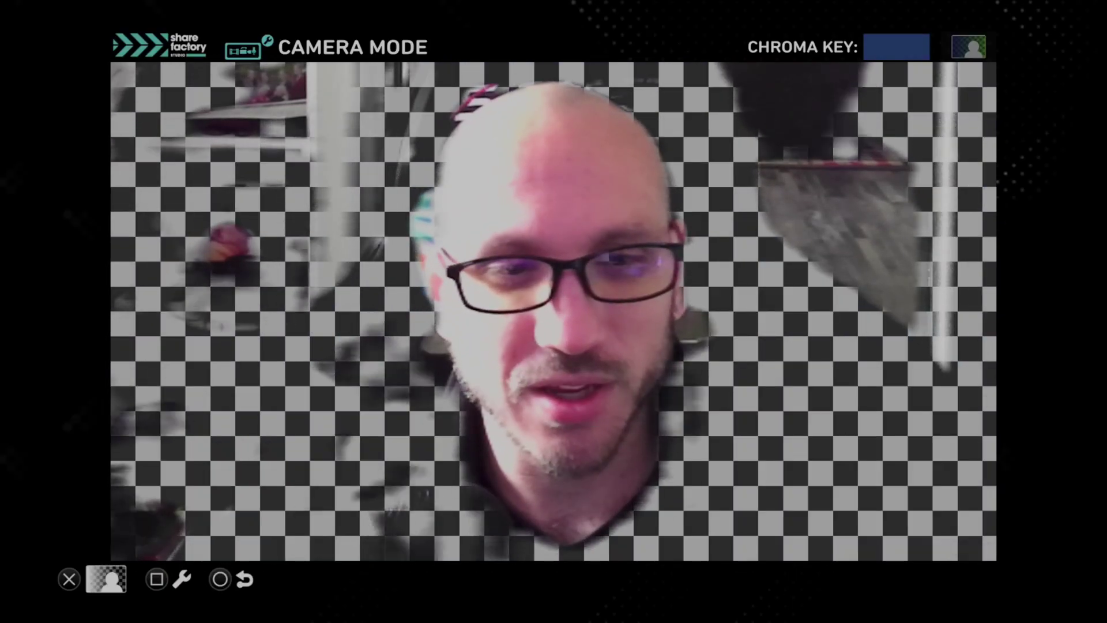
Step: Sweep the camera's hue across its range in the camera tuning and settle it at 0.49
key("s")
key("Return")
key("Down")
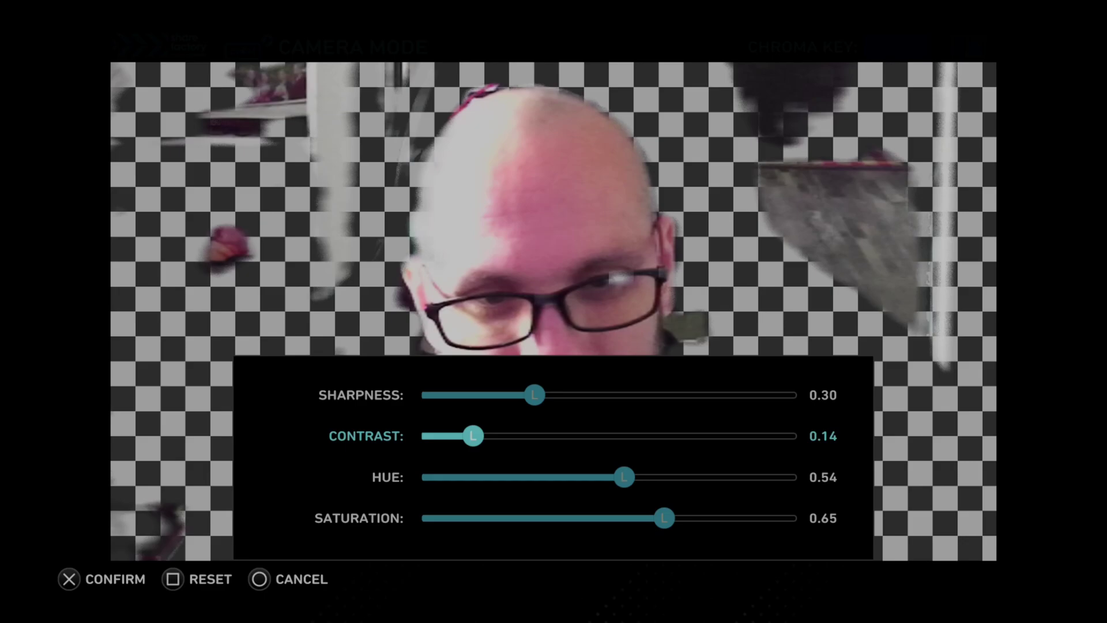
key("Down")
key("Right")
key("Right")
key("Right")
key("Right")
key("Right")
key("Right")
key("Right")
key("Right")
key("Right")
key("Right")
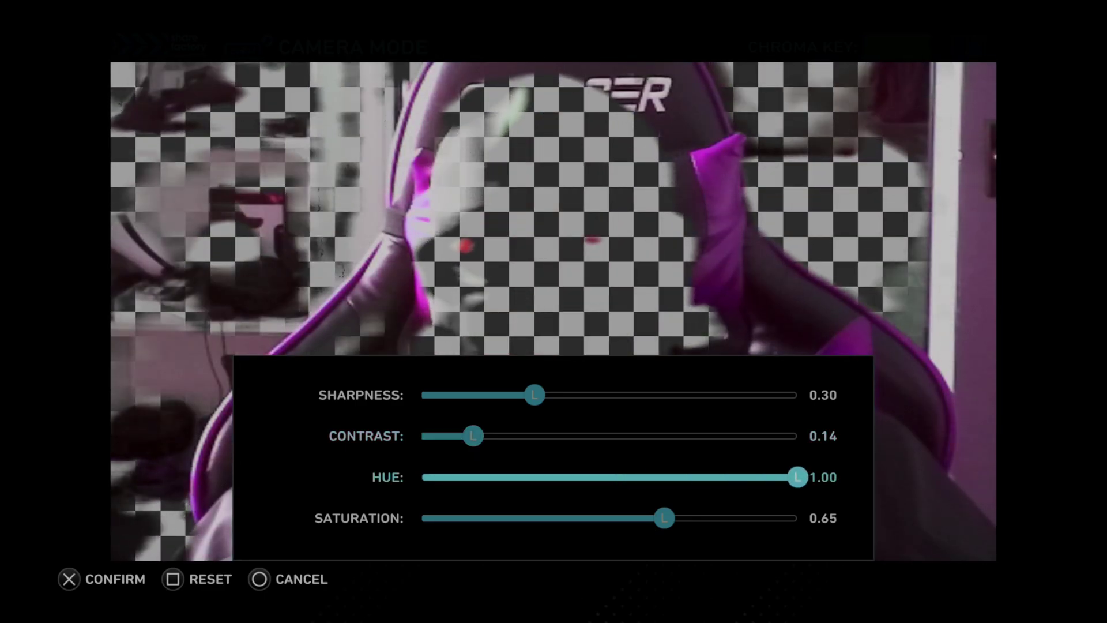
key("Left")
key("Left")
key("Left")
key("Left")
key("Left")
key("Left")
key("Left")
key("Left")
key("Left")
key("Left")
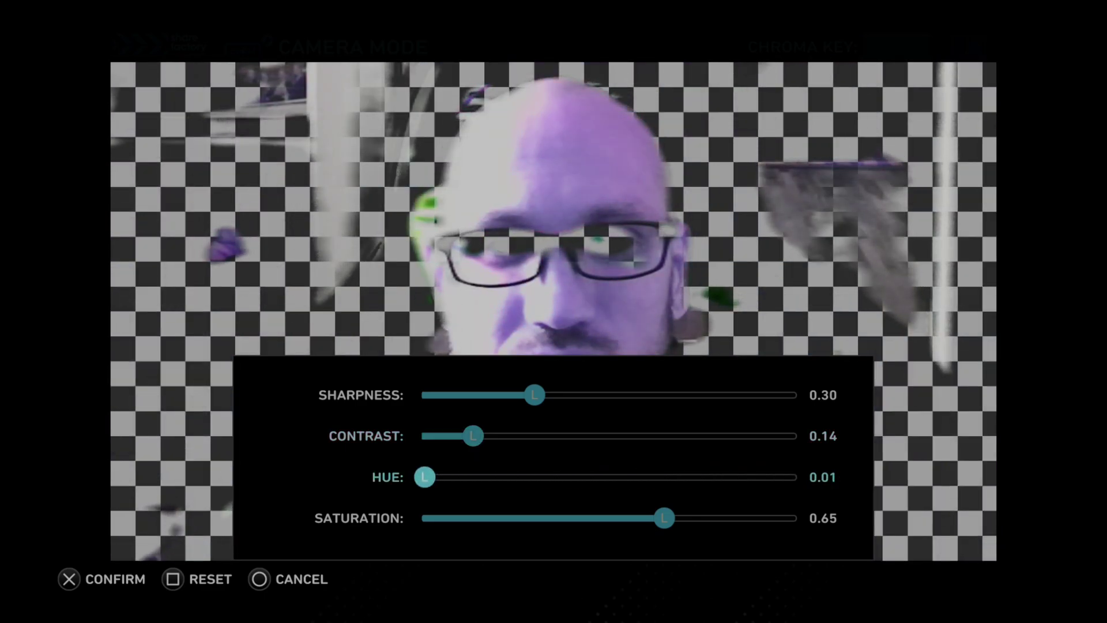
key("Right")
key("Right")
key("Right")
key("Right")
key("Right")
key("Right")
key("Right")
key("Right")
key("Right")
key("Right")
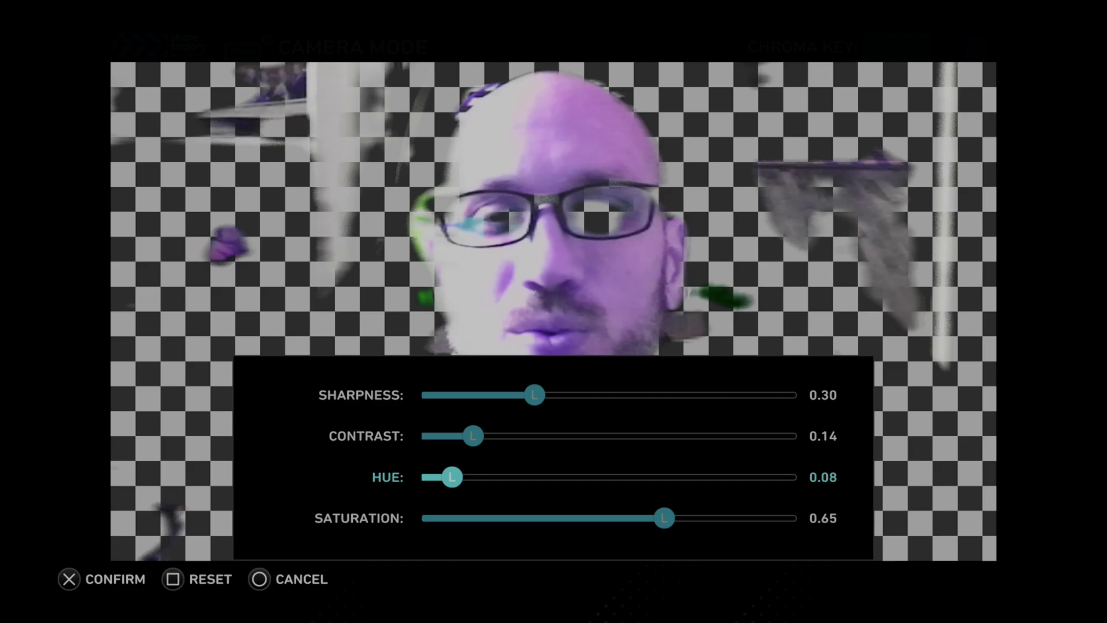
key("Right")
key("Right")
key("Right")
key("Right")
key("Right")
key("Right")
key("Right")
key("Right")
key("Right")
key("Right")
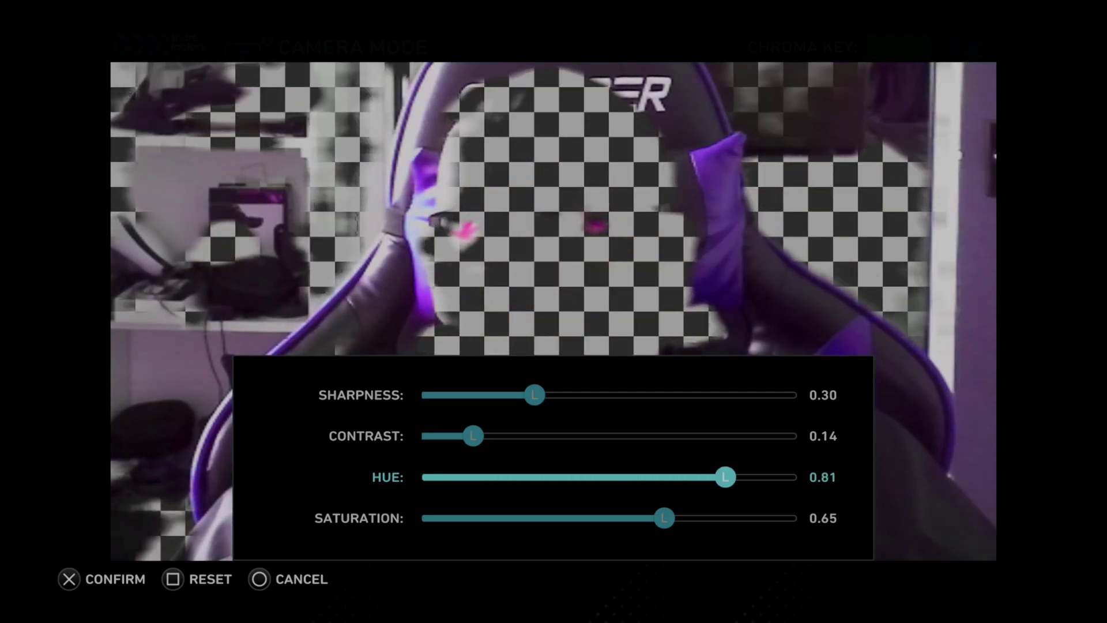
key("Left")
key("Left")
key("Left")
key("Left")
key("Left")
key("Left")
key("Left")
key("Left")
key("Right")
key("Right")
key("Right")
key("Right")
key("Right")
key("Right")
key("Right")
key("Right")
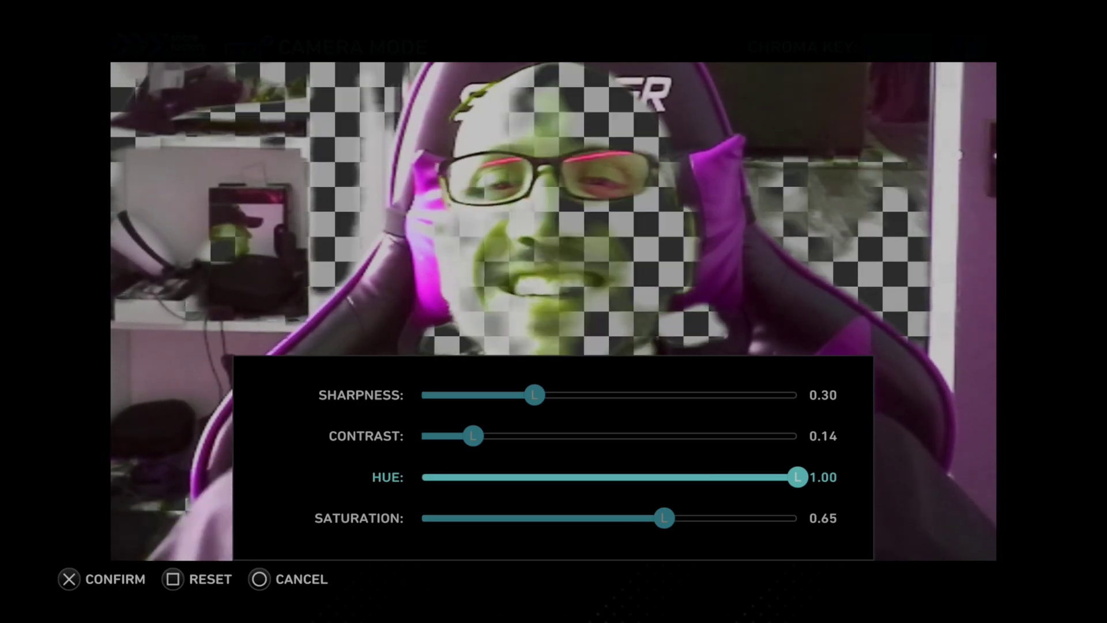
key("Left")
key("Left")
key("Left")
key("Left")
key("Left")
key("Left")
key("Left")
key("Left")
key("Left")
key("Left")
key("Left")
key("Left")
key("Left")
key("Left")
key("Left")
key("Left")
key("Left")
key("Left")
key("Left")
key("Left")
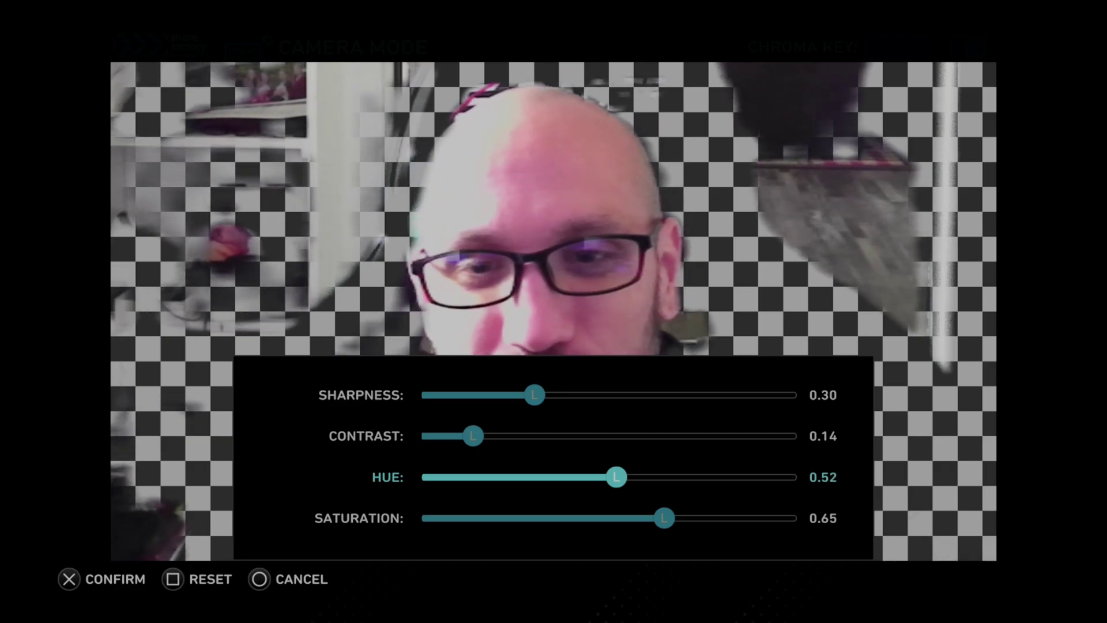
key("Right")
key("Right")
key("Left")
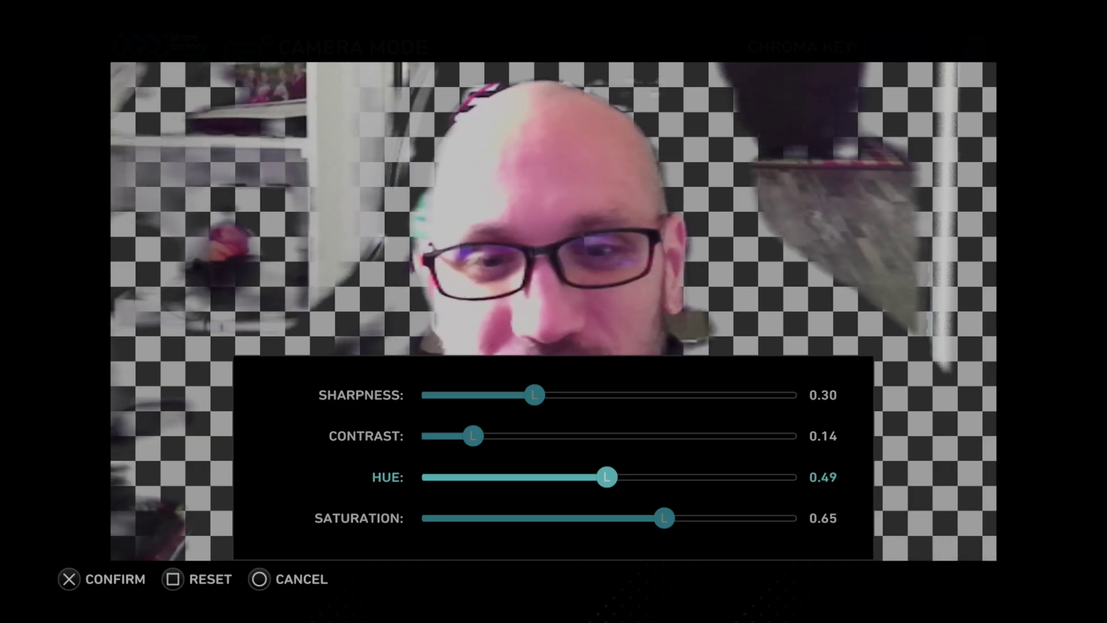
key("Left")
key("Left")
key("Left")
key("Left")
key("Left")
key("Left")
key("Left")
key("Right")
key("Right")
key("Right")
key("Right")
key("Right")
key("Right")
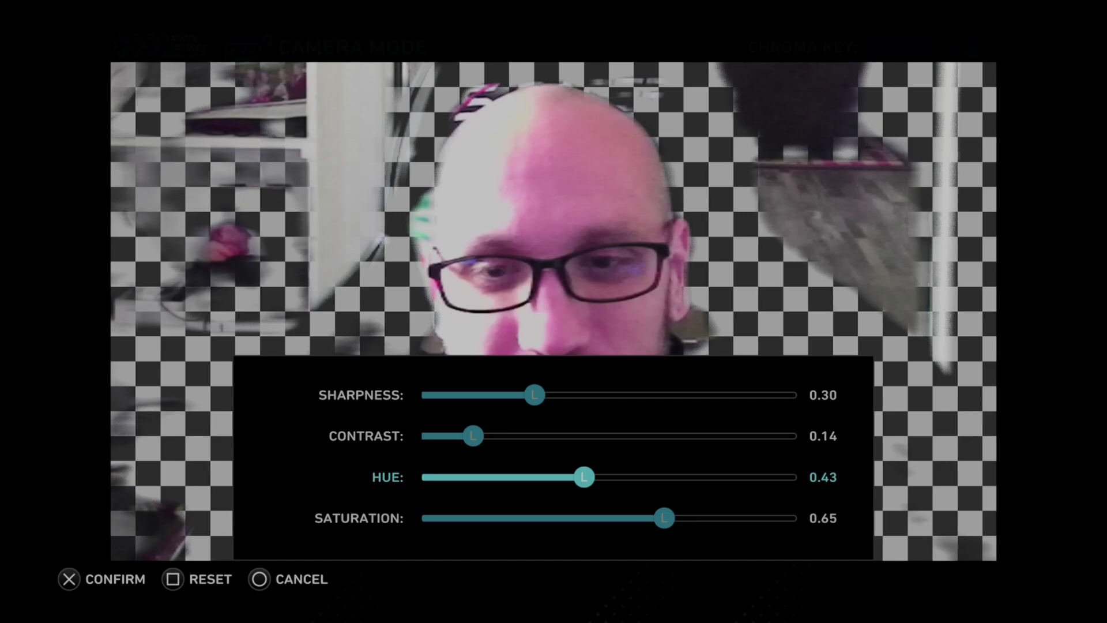
Step: Try the camera's saturation at 1.00 and 0.39, and return it to about 0.65
key("Down")
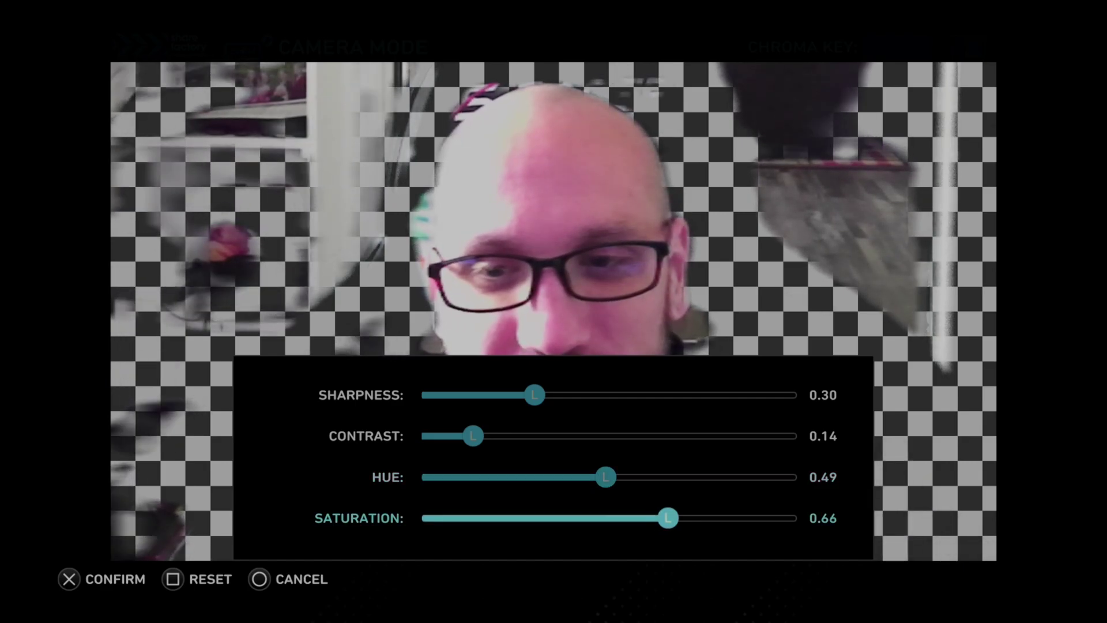
key("Right")
key("Right")
key("Right")
key("Right")
key("Right")
key("Right")
key("Right")
key("Right")
key("Right")
key("Right")
key("Right")
key("Right")
key("Right")
key("Right")
key("Right")
key("Right")
key("Right")
key("Right")
key("Right")
key("Right")
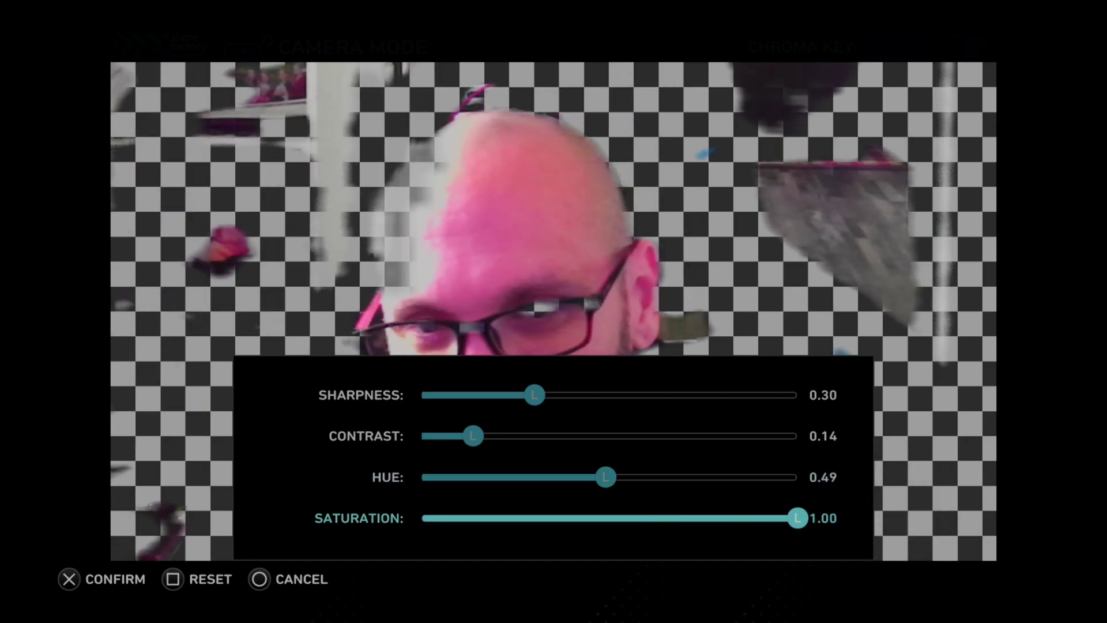
key("Left")
key("Left")
key("Left")
key("Left")
key("Left")
key("Left")
key("Left")
key("Left")
key("Left")
key("Left")
key("Left")
key("Left")
key("Left")
key("Left")
key("Left")
key("Left")
key("Left")
key("Left")
key("Left")
key("Left")
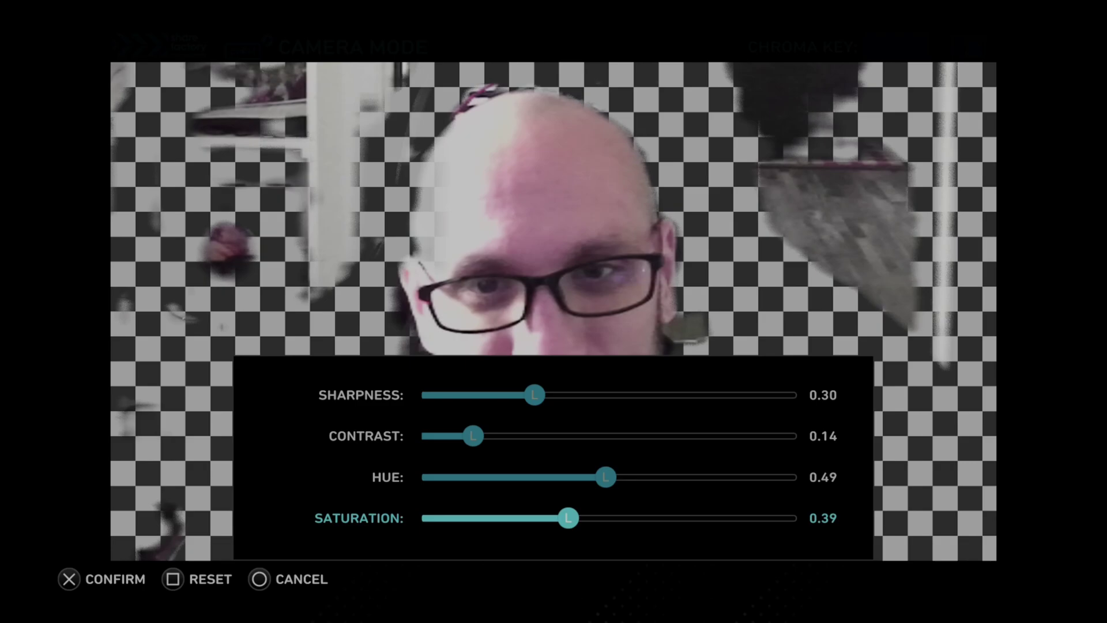
key("Right")
key("Right")
key("Right")
key("Right")
key("Right")
key("Right")
key("Right")
key("Right")
key("Right")
key("Right")
key("Right")
key("Right")
key("Right")
key("Right")
key("Right")
key("Right")
key("Right")
key("Right")
key("Right")
key("Right")
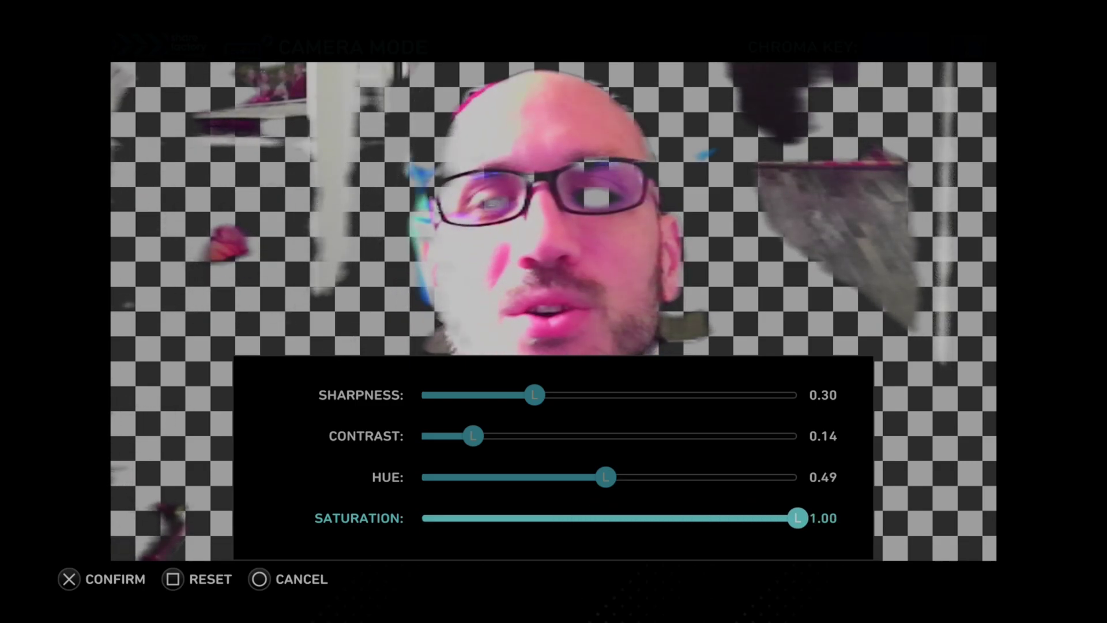
key("Left")
key("Left")
key("Left")
key("Left")
key("Left")
key("Left")
key("Left")
key("Left")
key("Left")
key("Left")
key("Left")
key("Left")
key("Left")
key("Left")
key("Left")
key("Left")
key("Left")
key("Left")
key("Left")
key("Left")
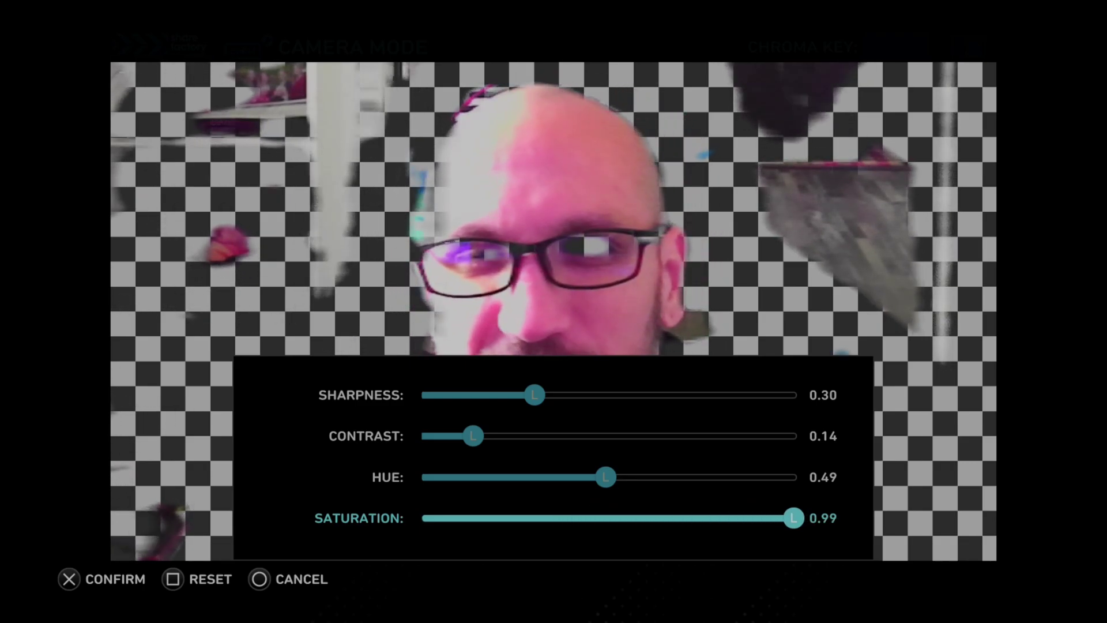
key("Left")
key("Left")
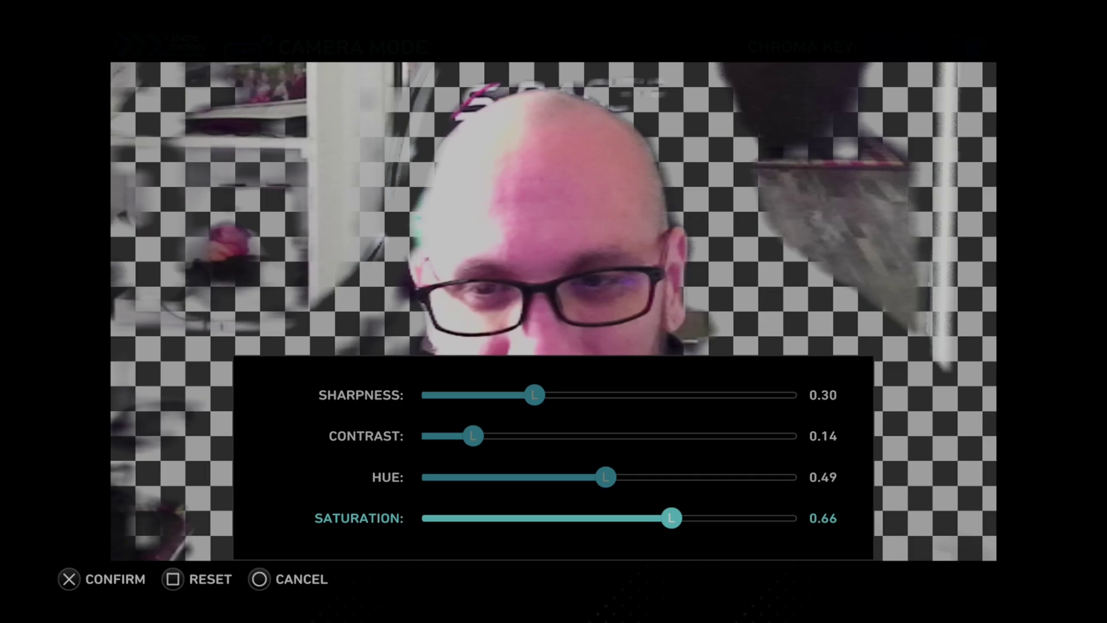
Step: Set the camera's hue to 0.50 and apply the camera tuning
key("Up")
key("Right")
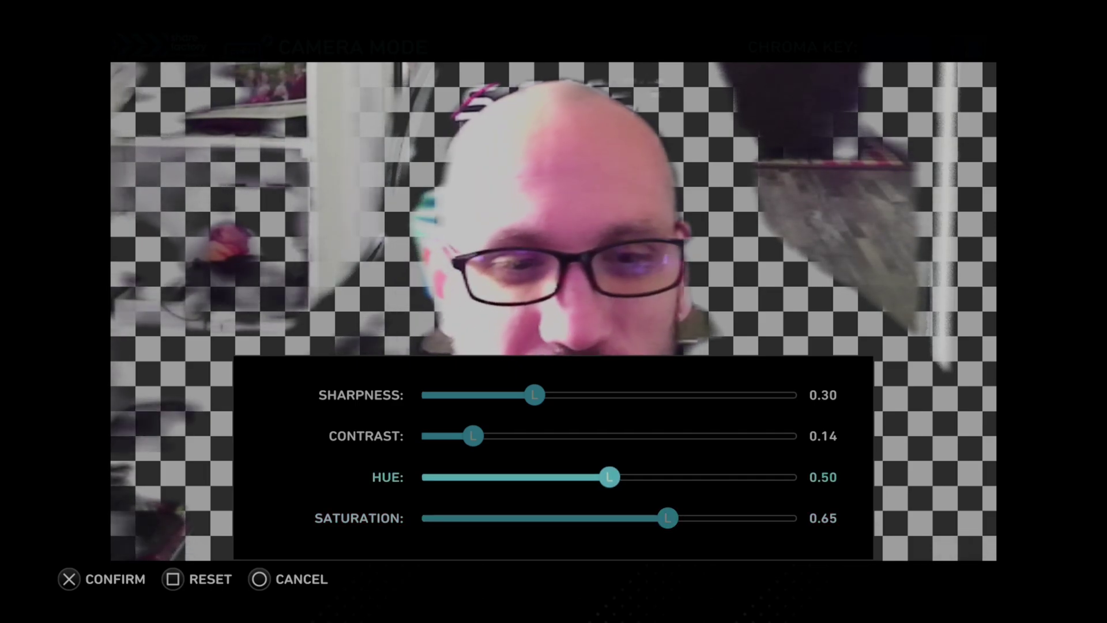
key("Return")
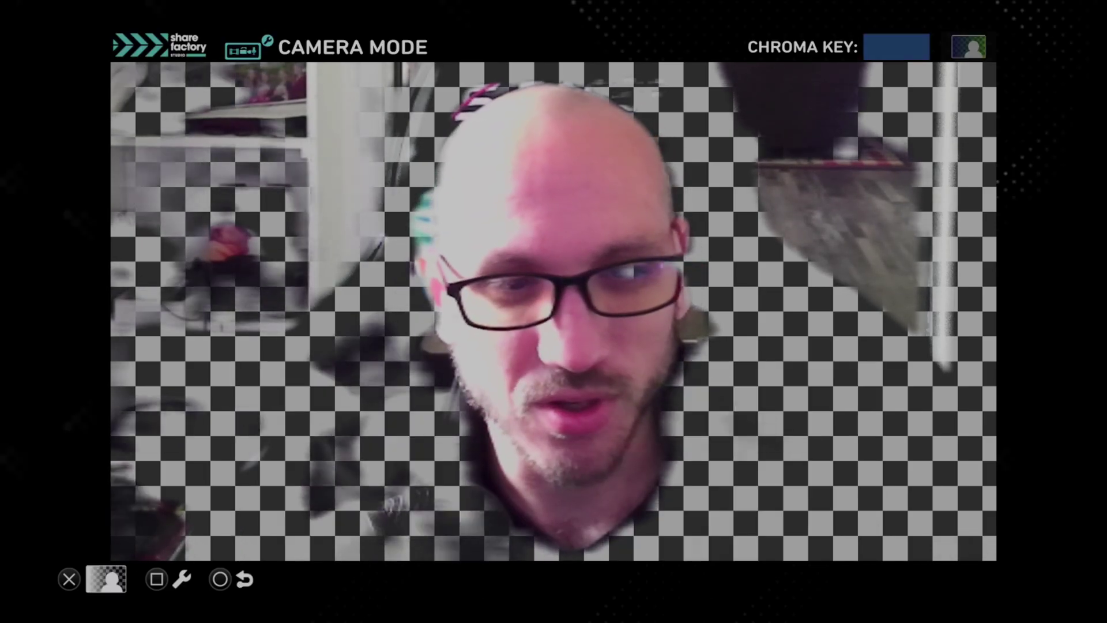
key("Right")
key("Right")
key("space")
key("Right")
key("Left")
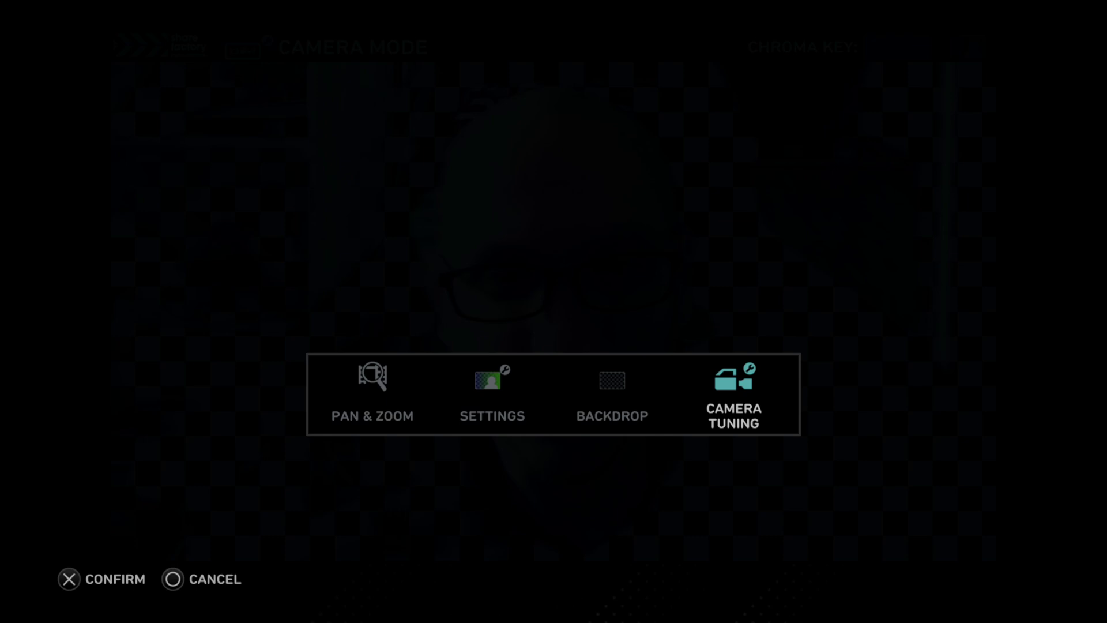
key("Left")
key("Left")
key("Left")
key("Right")
key("Right")
key("Right")
key("Left")
key("Left")
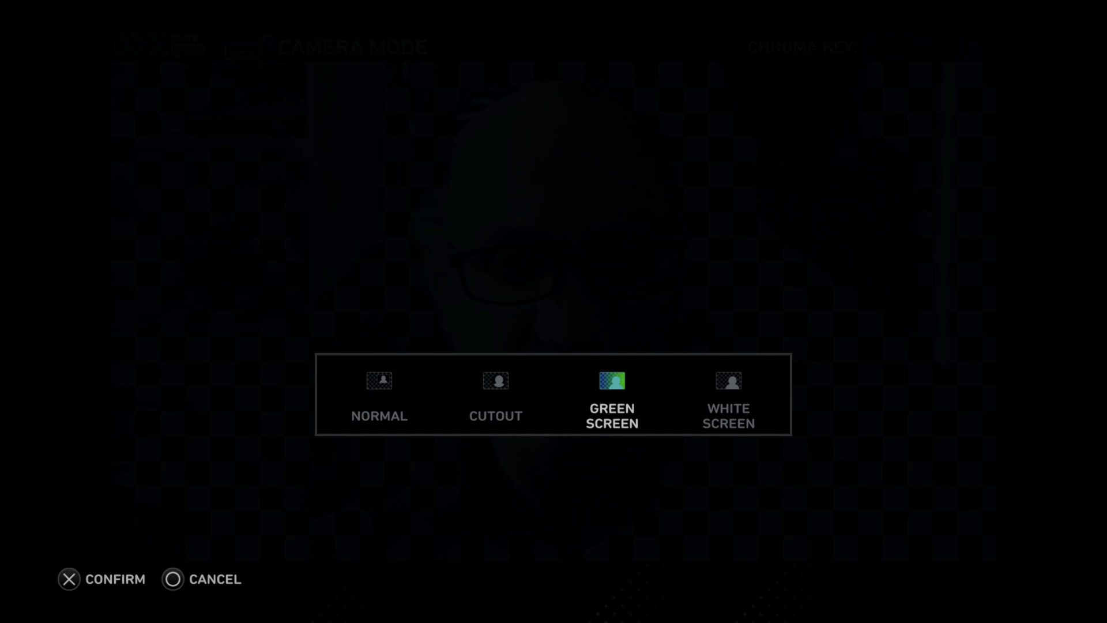
Step: Switch the camera mode to White Screen and open its key settings
key("Right")
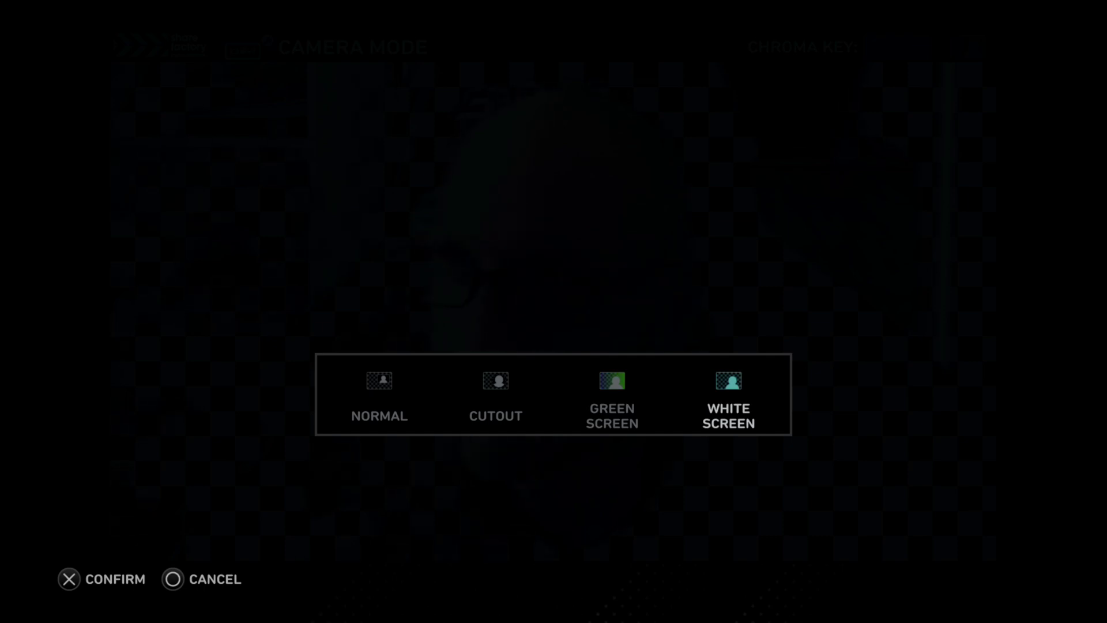
key("Return")
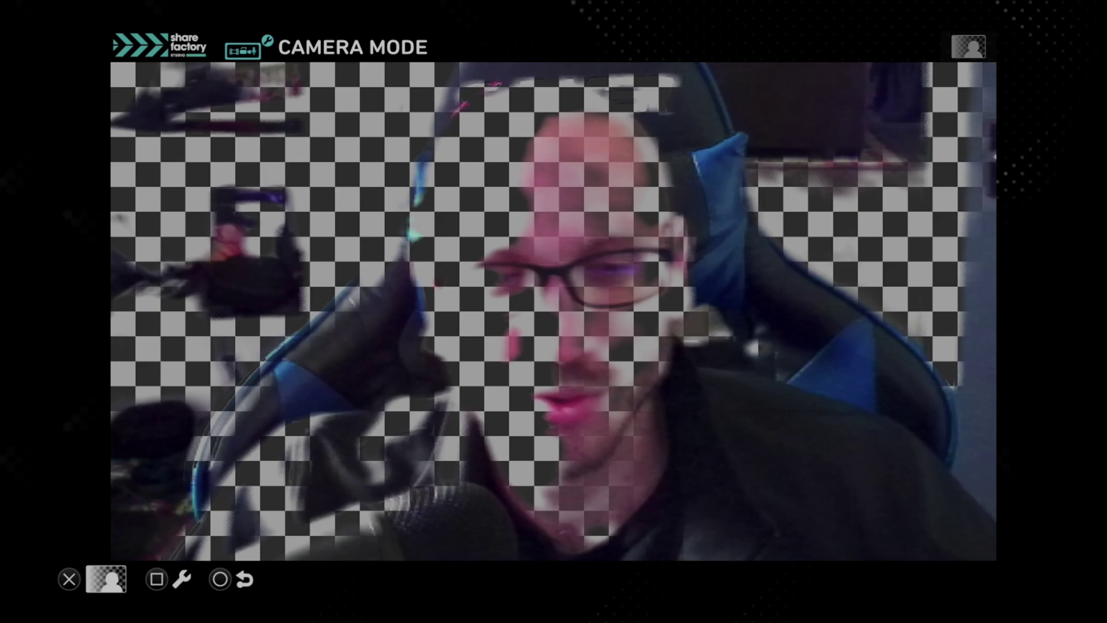
key("s")
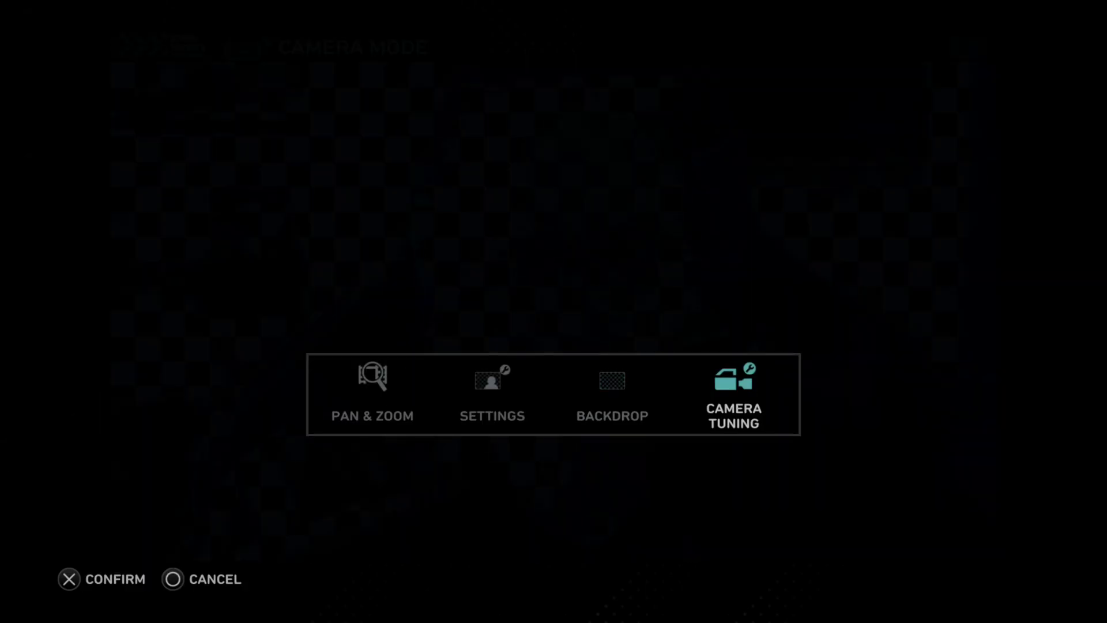
key("Return")
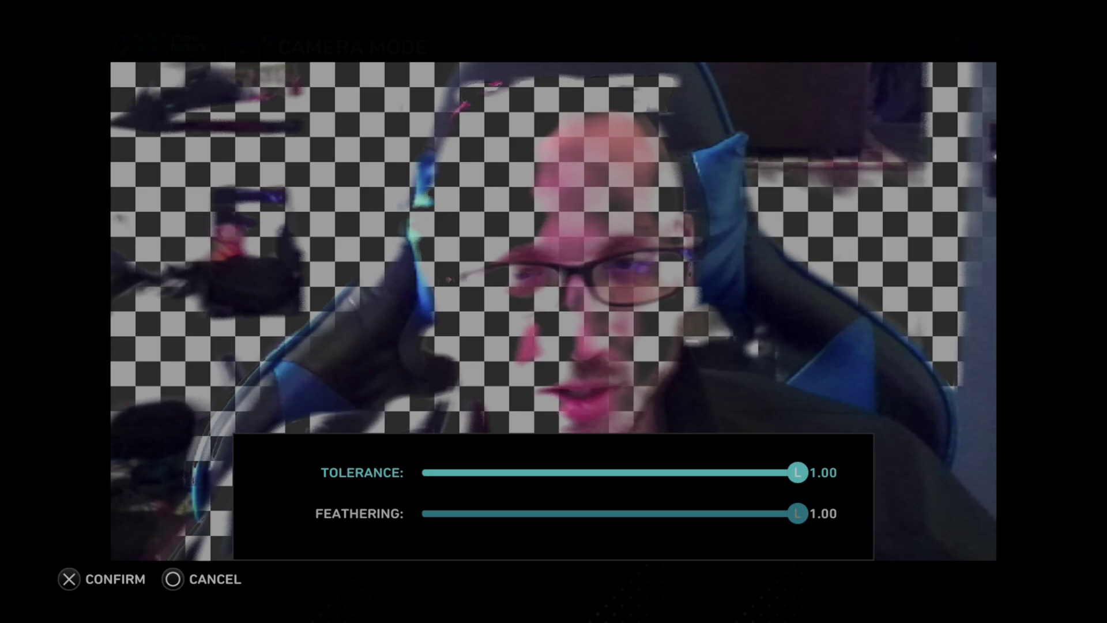
Step: Sweep the White Screen tolerance between 0.13 and 1.00 and settle it at 0.34
key("Left")
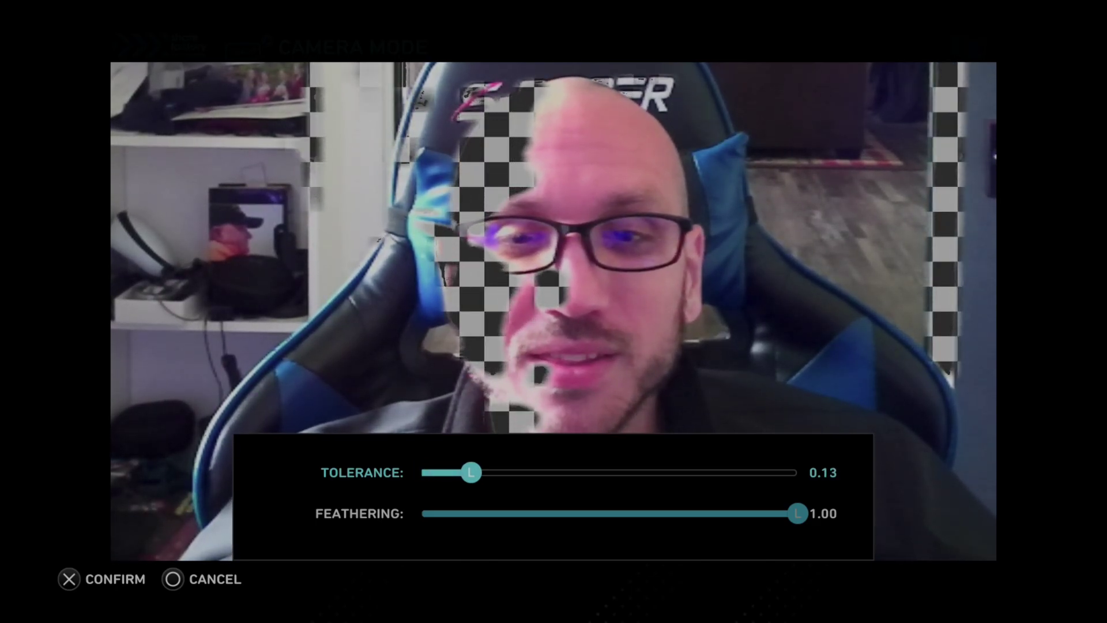
key("Right")
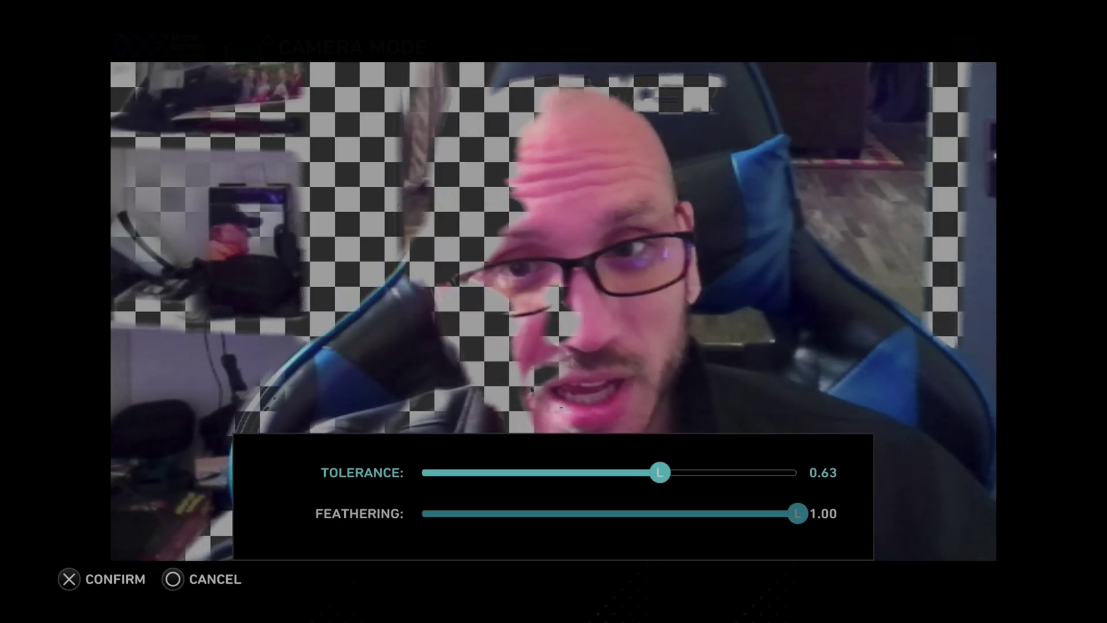
key("Right")
key("Right")
key("Right")
key("Right")
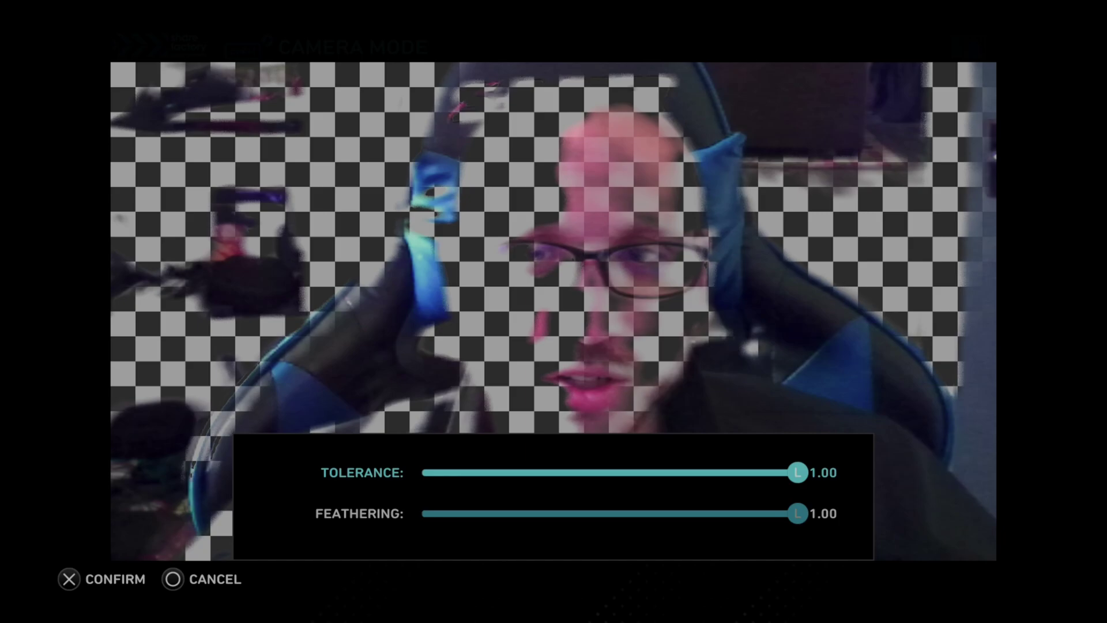
key("Left")
key("Left")
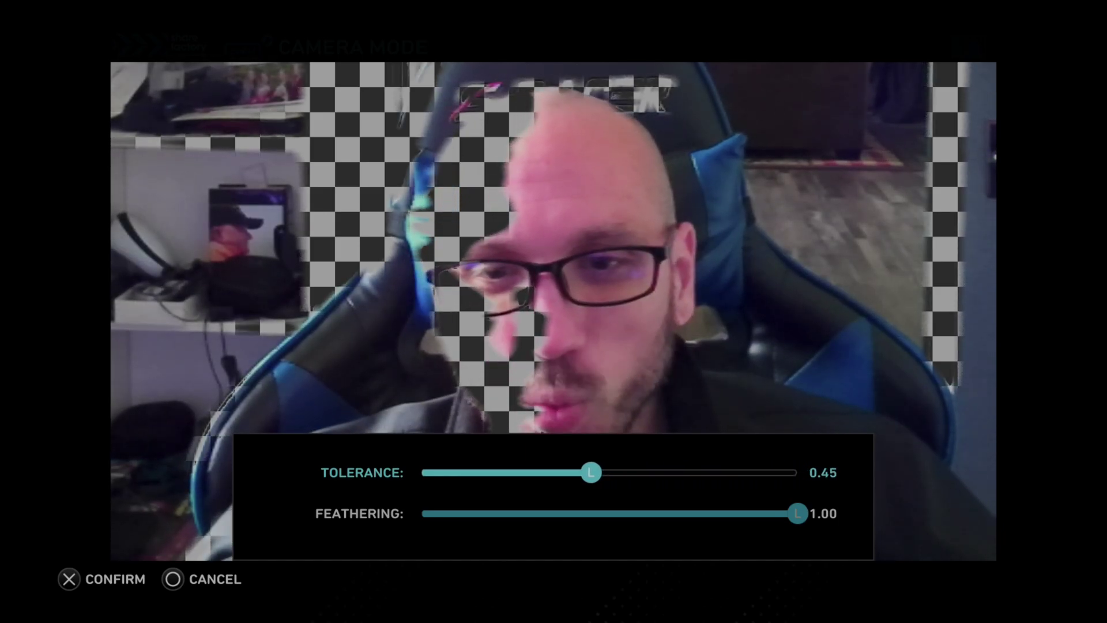
Step: Try lower feathering values for the White Screen key, including 0.86
key("Left")
key("Down")
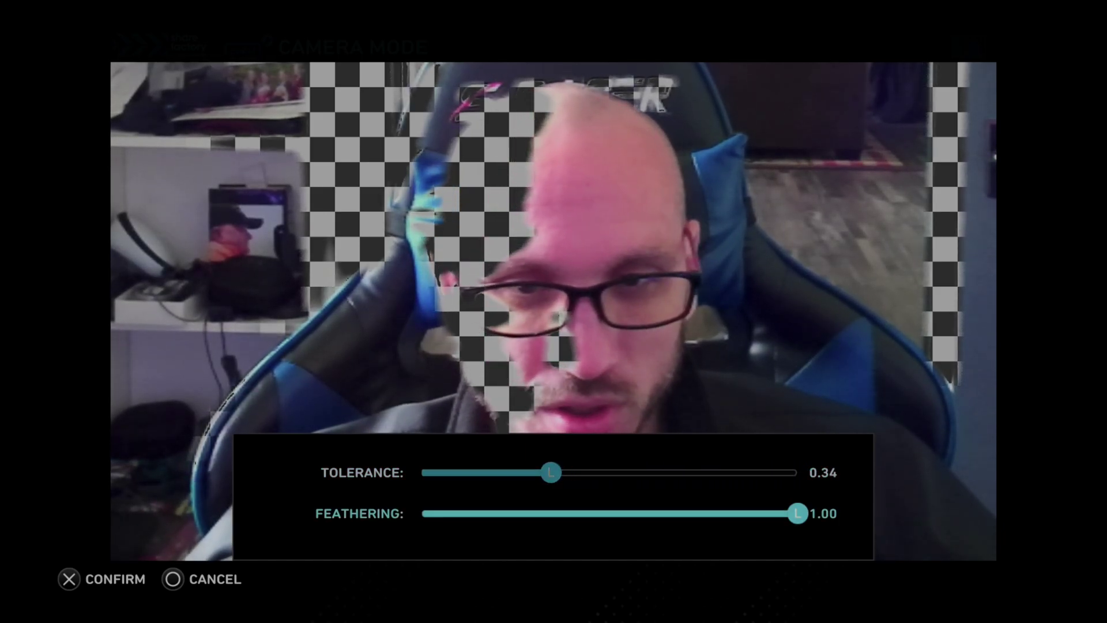
key("Left")
key("Left")
key("Right")
key("Right")
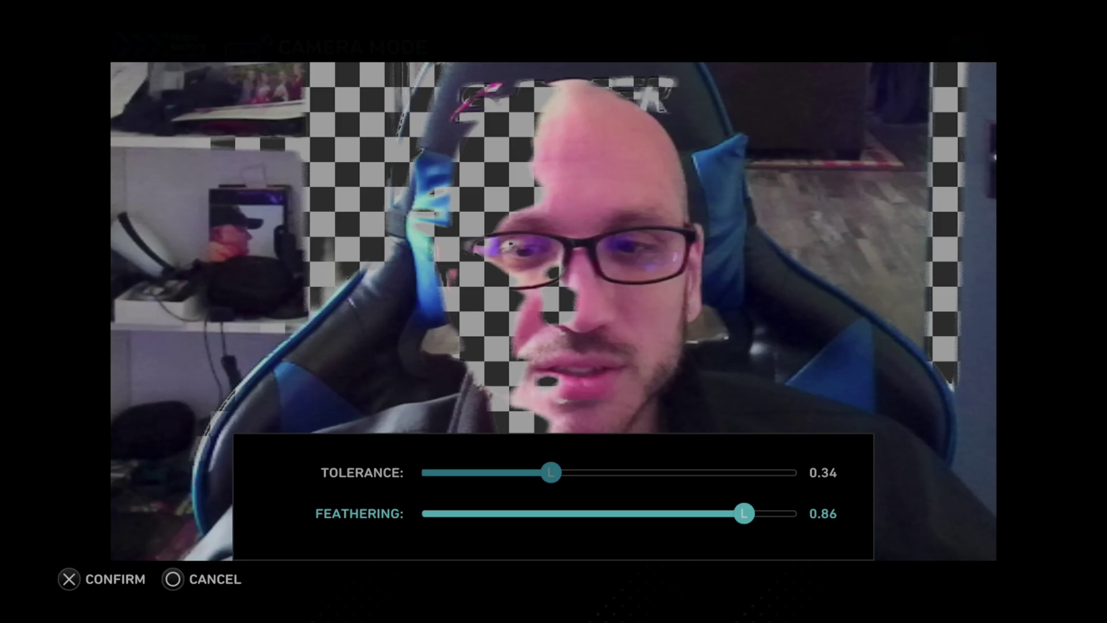
key("Up")
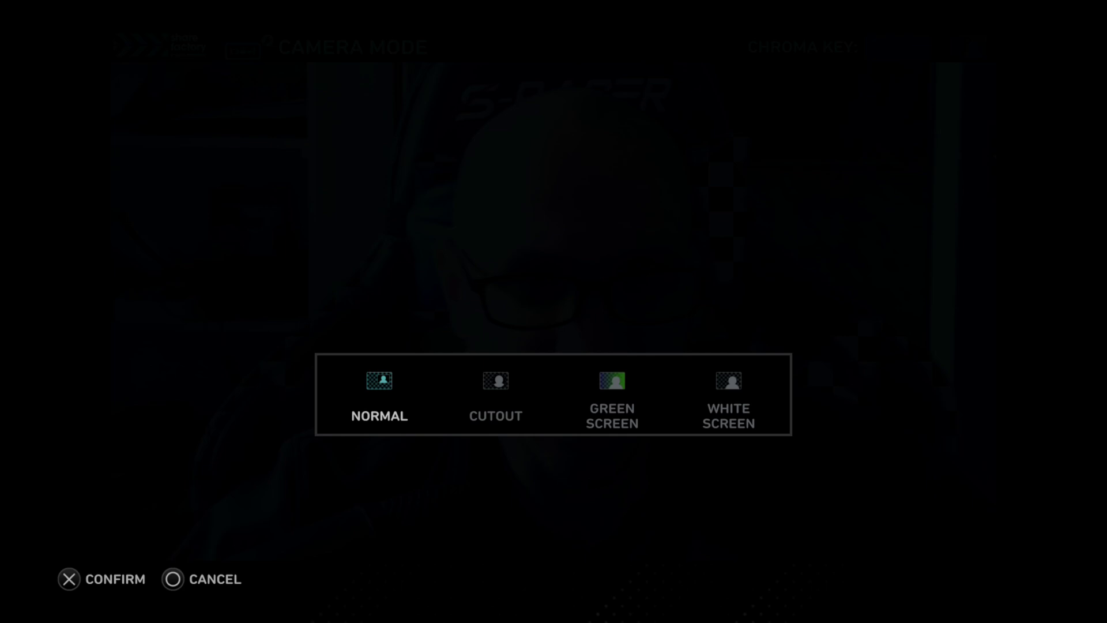
key("Return")
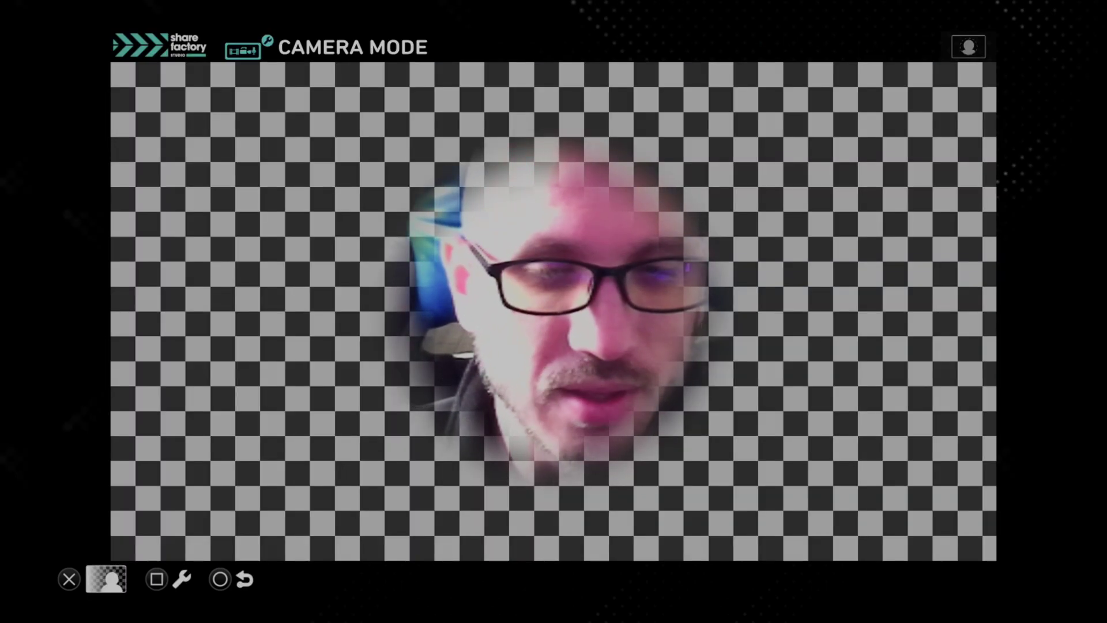
Step: Switch the camera mode to Cutout and record the camera commentary onto Track 2
key("Escape")
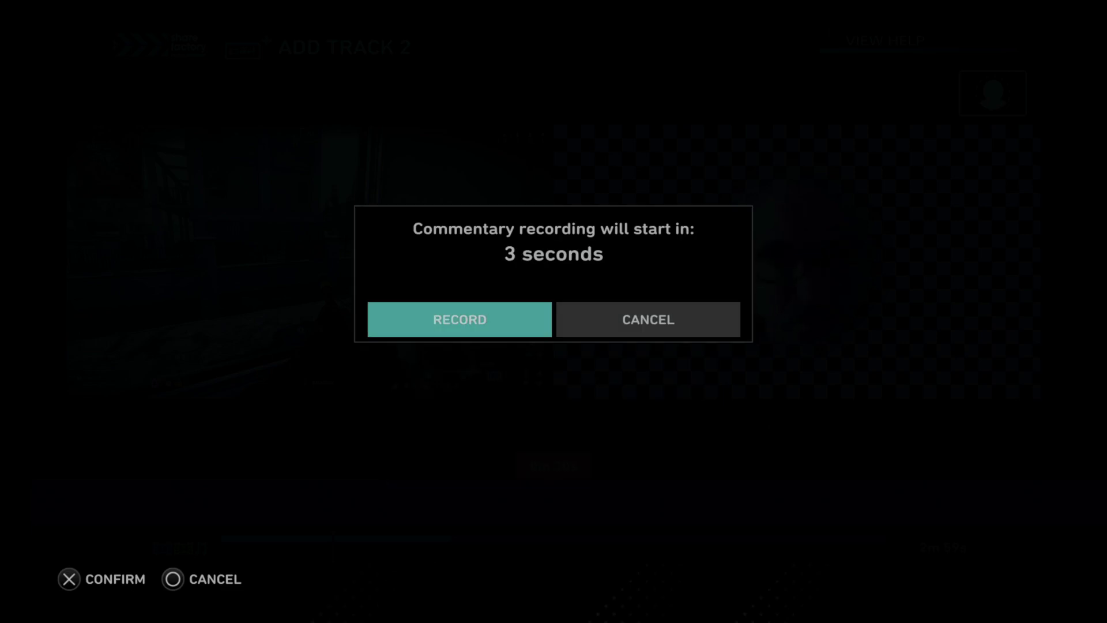
key("Return")
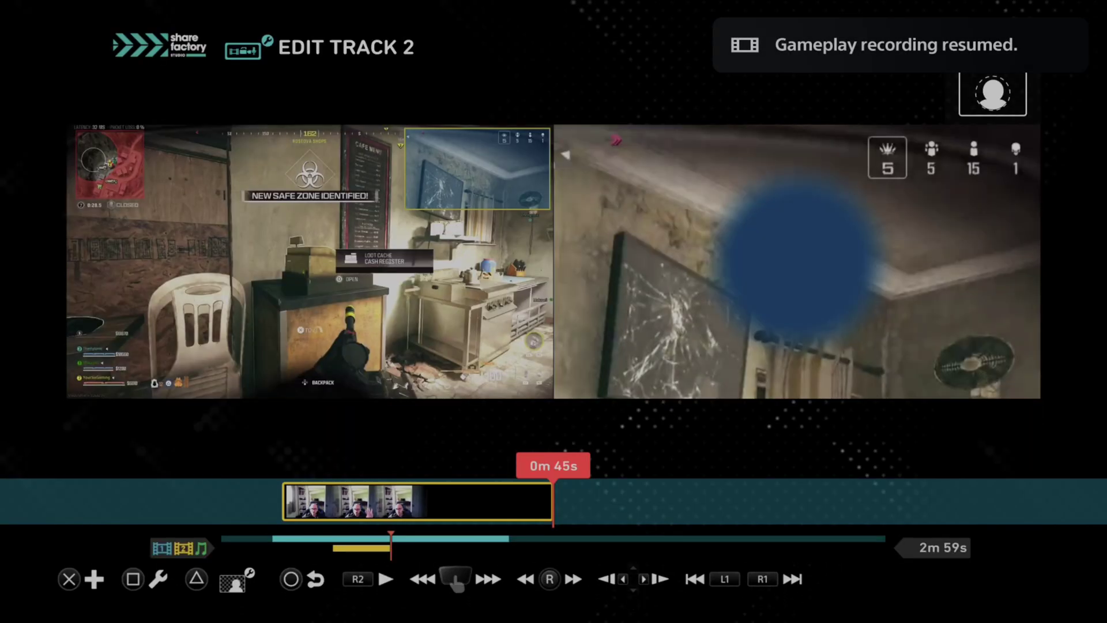
Step: Return to the main timeline and play back the recorded cutout camera clip from about 0m 35s
key("Left")
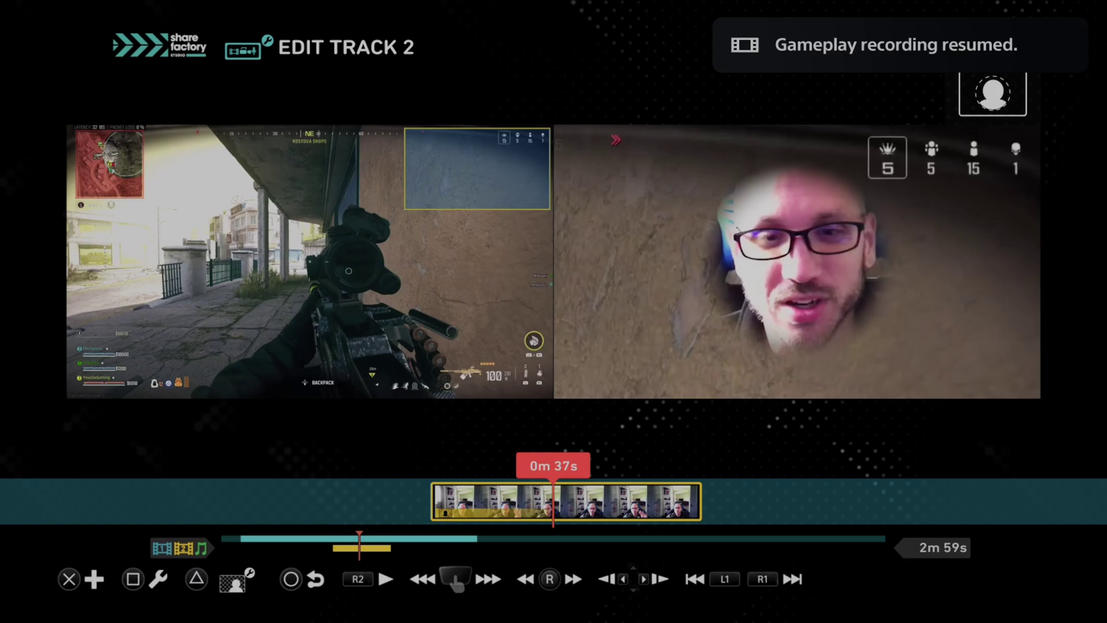
key("Escape")
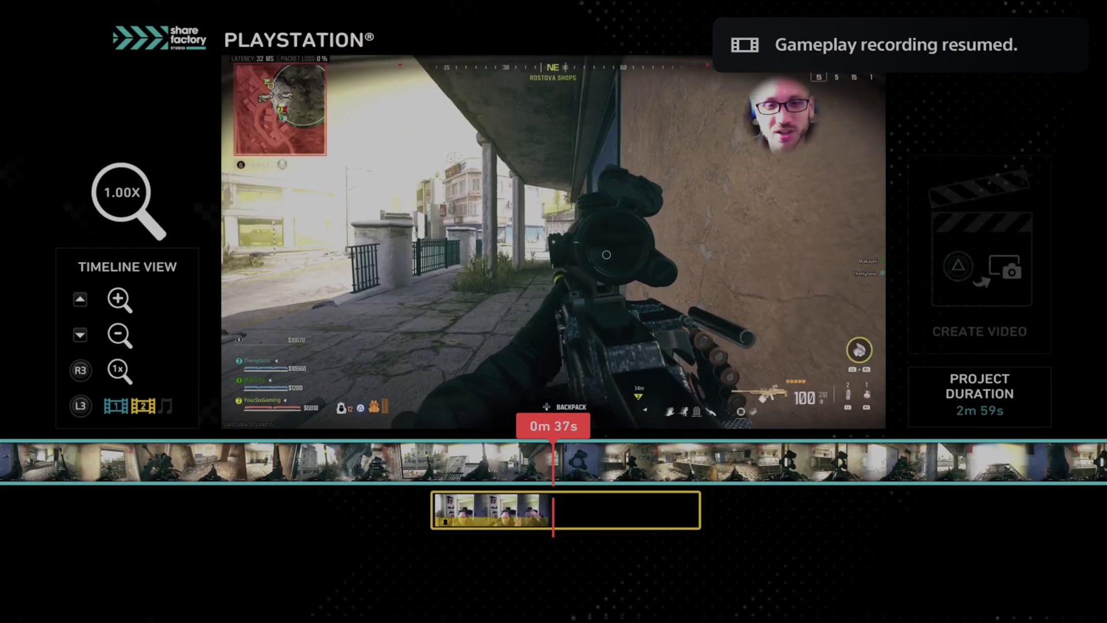
key("Left")
key("Left")
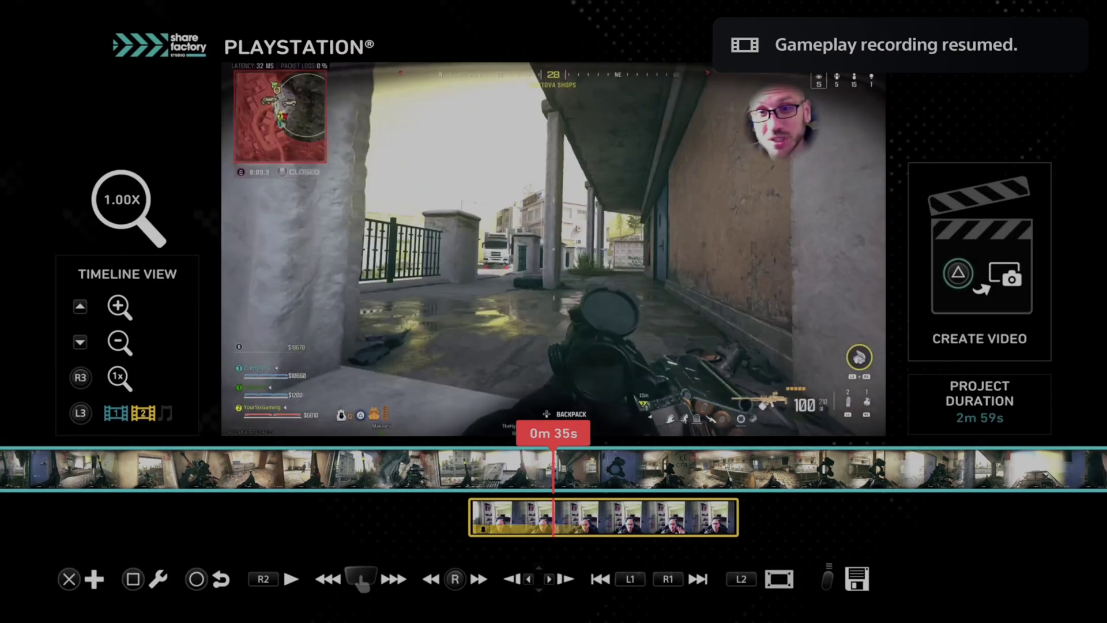
key("space")
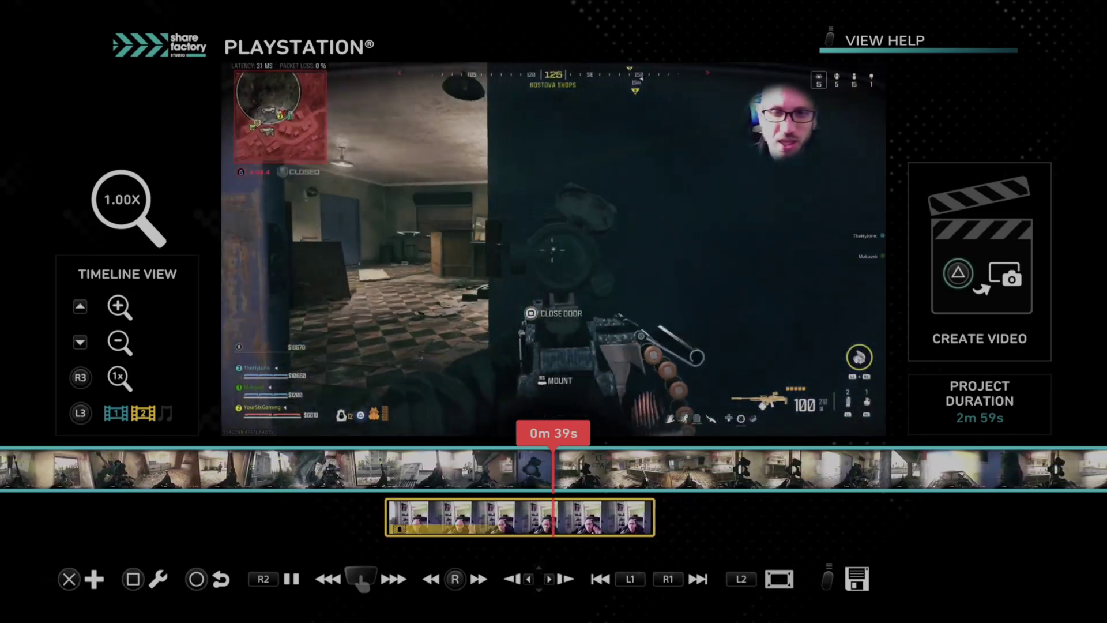
key("space")
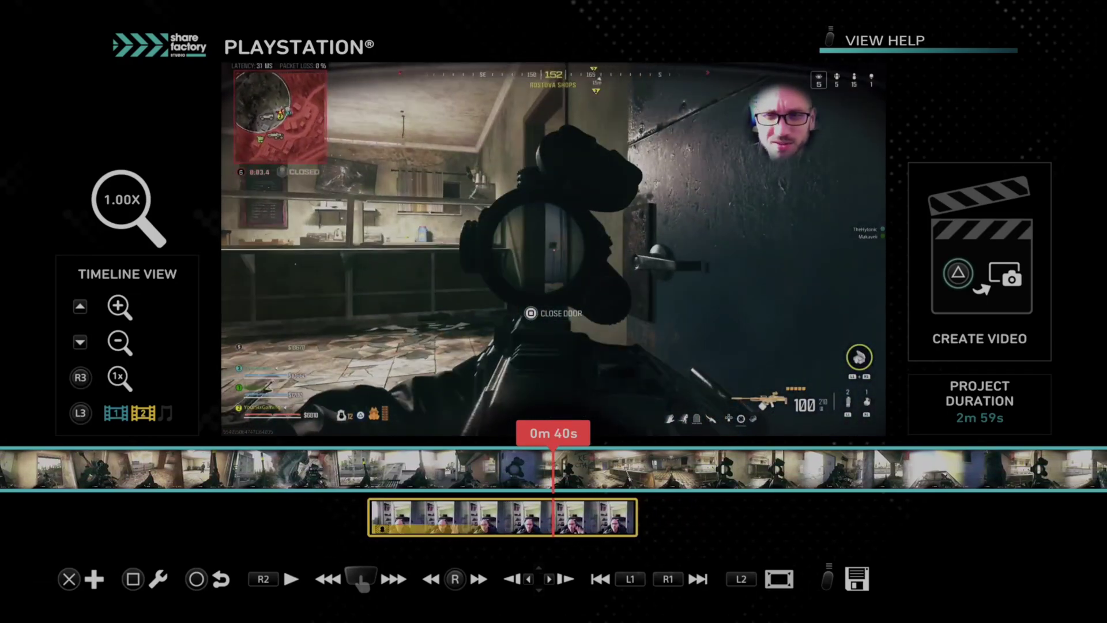
Step: Set the Track 2 camera clip's PIP layout to Full Screen and return to the main timeline
key("s")
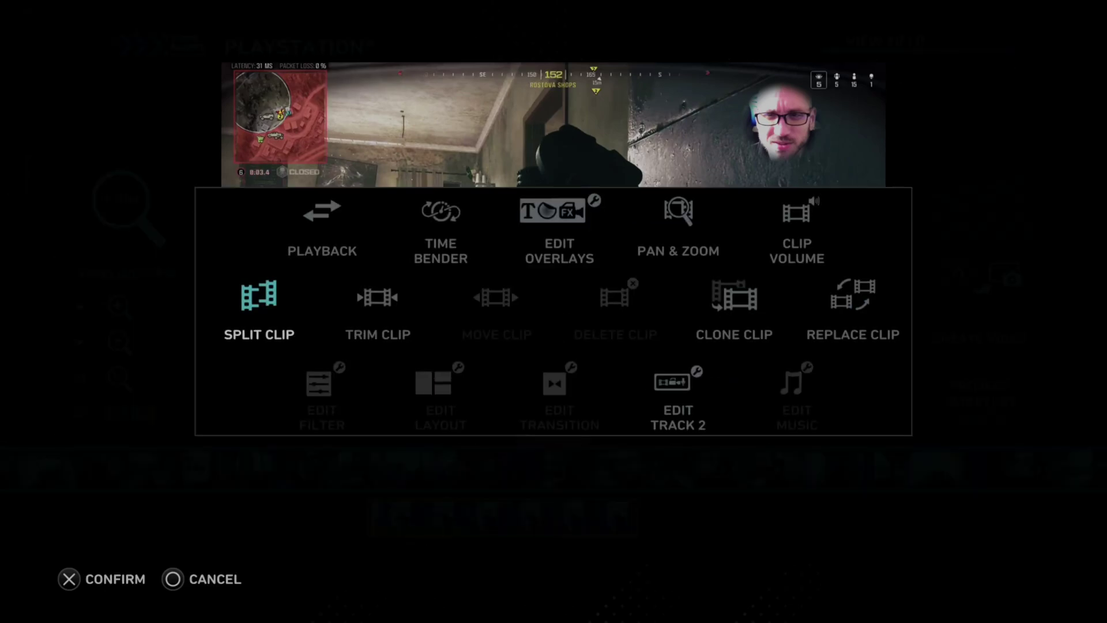
key("Right")
key("Right")
key("Down")
key("Return")
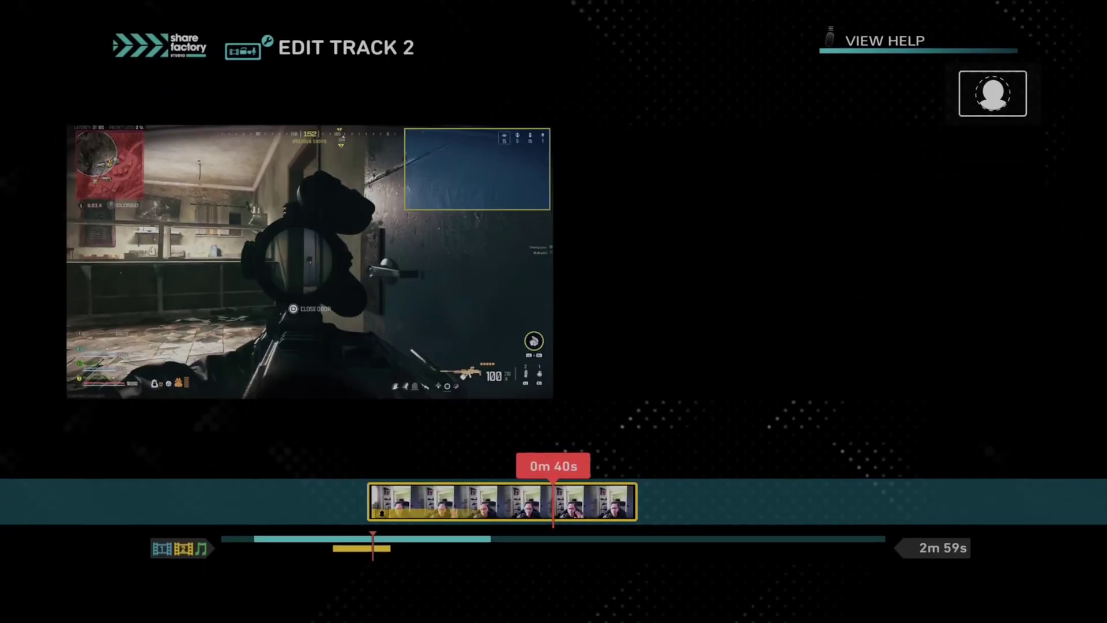
key("Return")
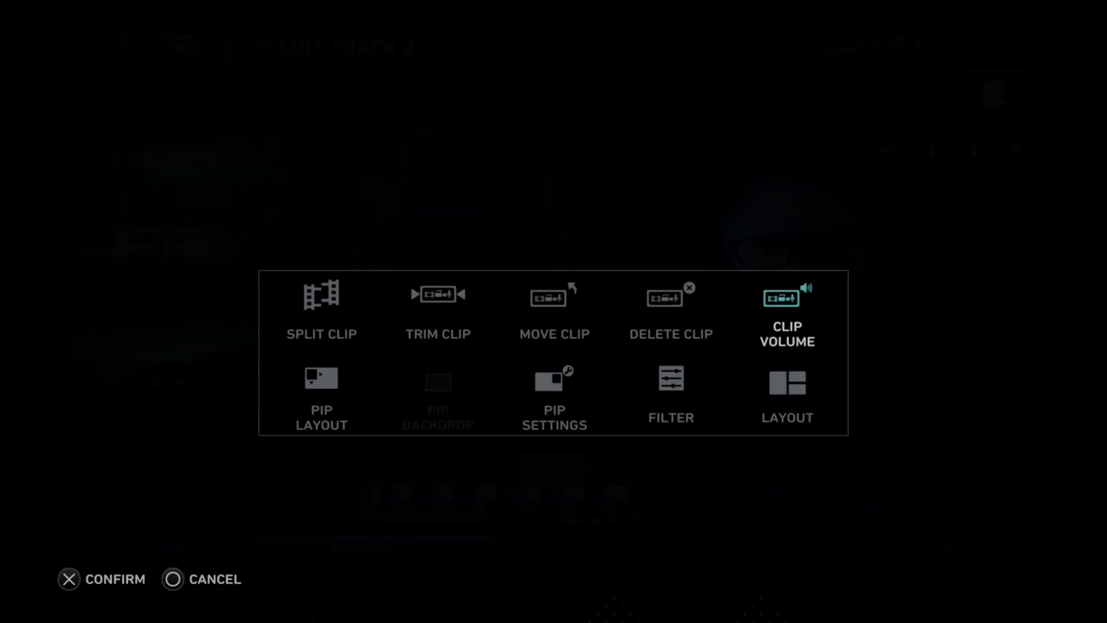
key("Down")
key("Return")
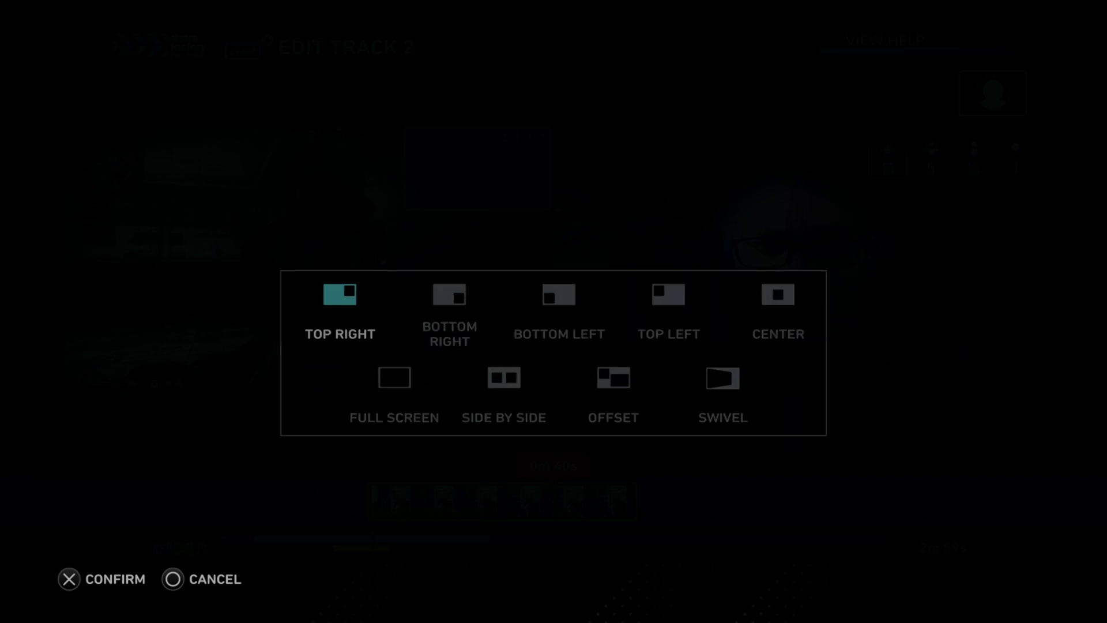
key("Return")
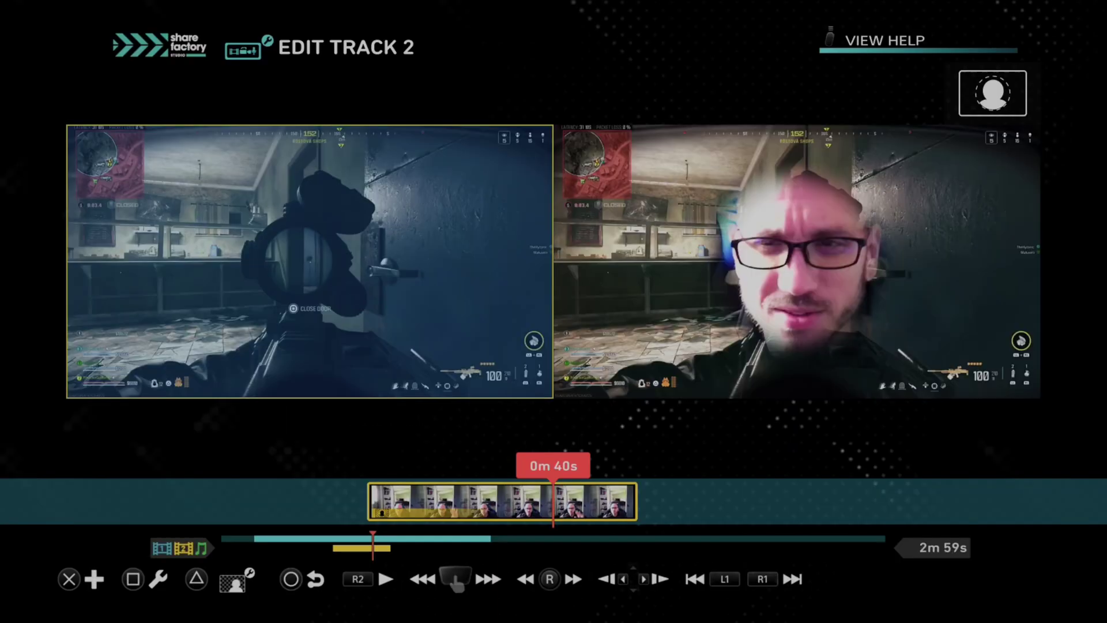
key("Escape")
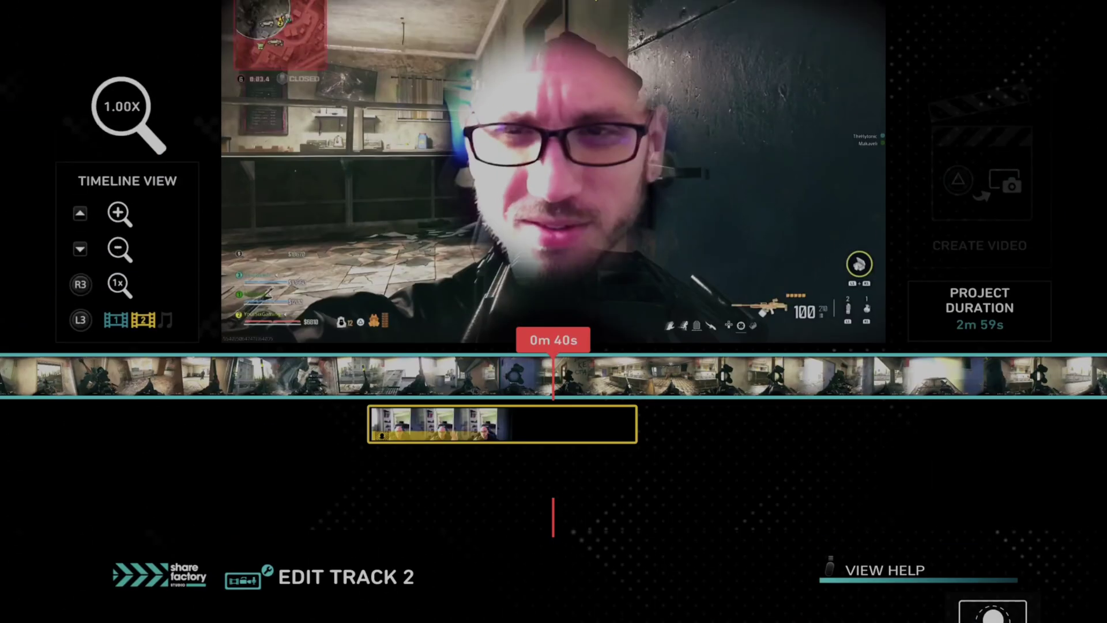
Step: Play back the gameplay with the full-screen cutout camera from 0m 35s to about 0m 39s
key("Left")
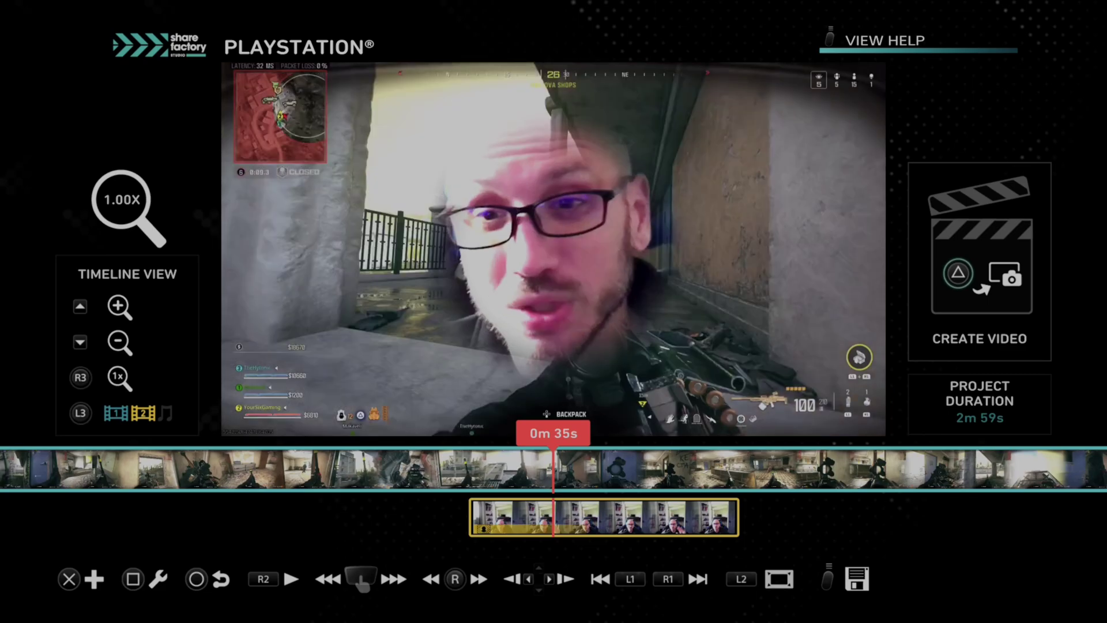
key("space")
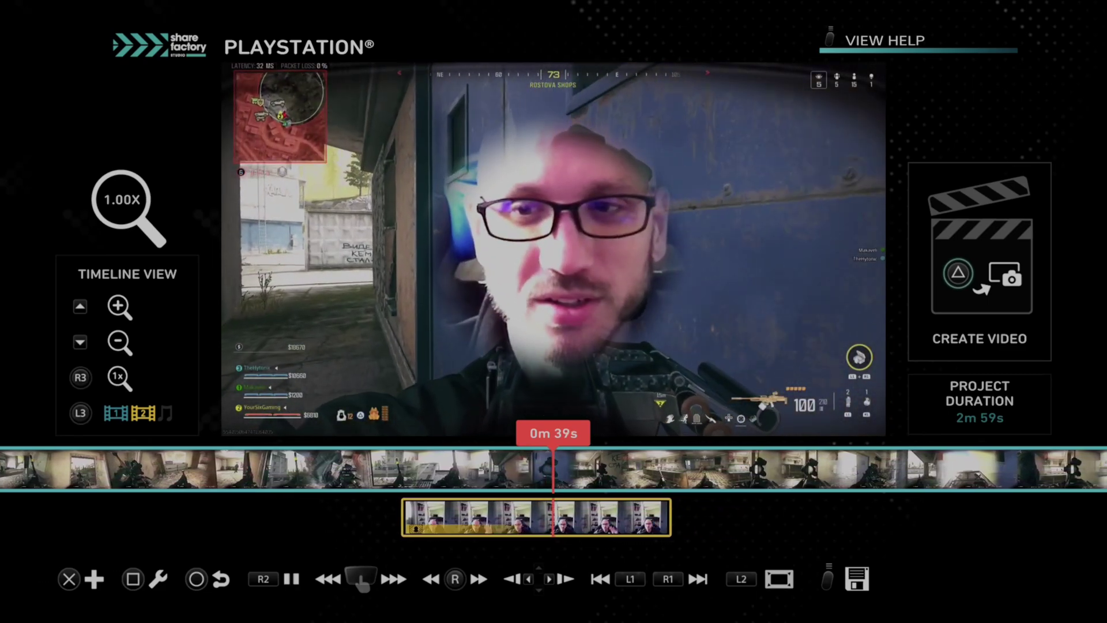
key("space")
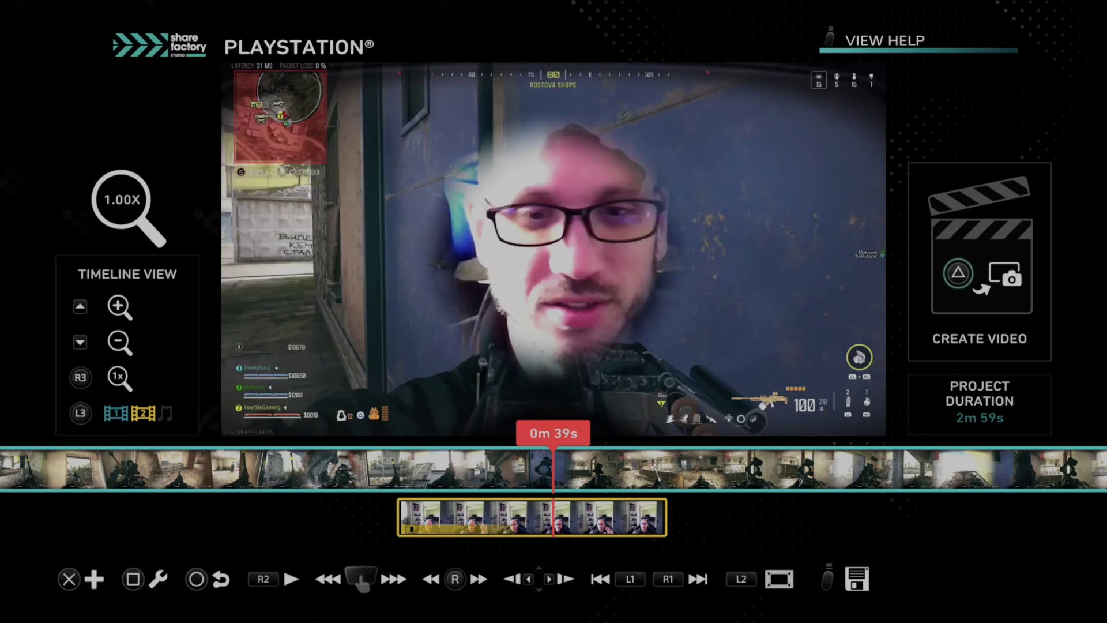
Step: Open the PIP settings of the Track 2 camera clip
key("Return")
key("Return")
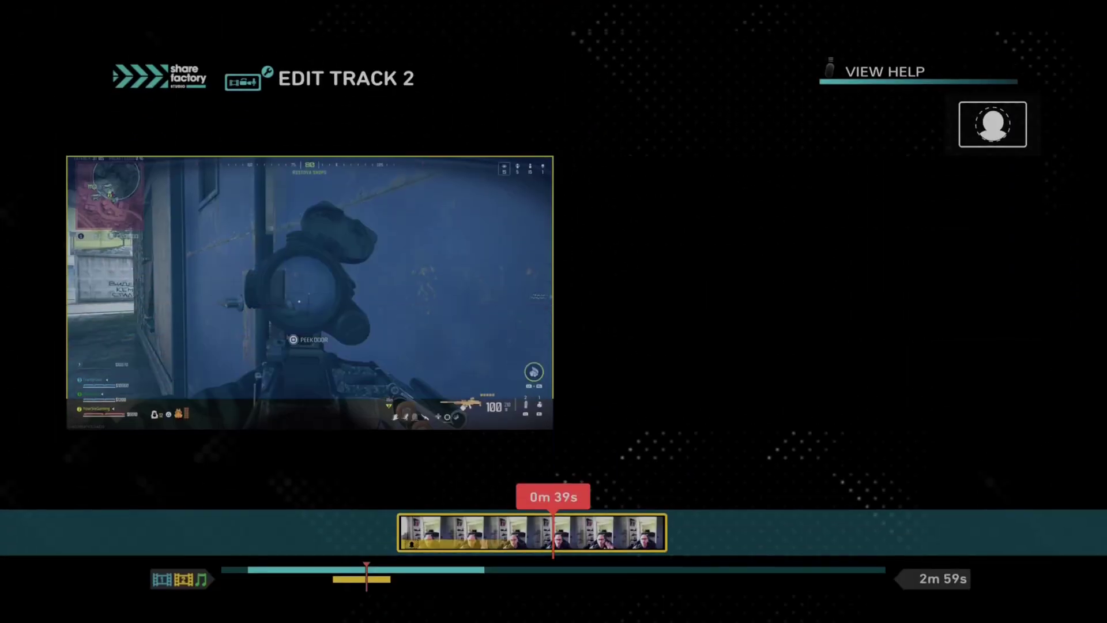
key("Return")
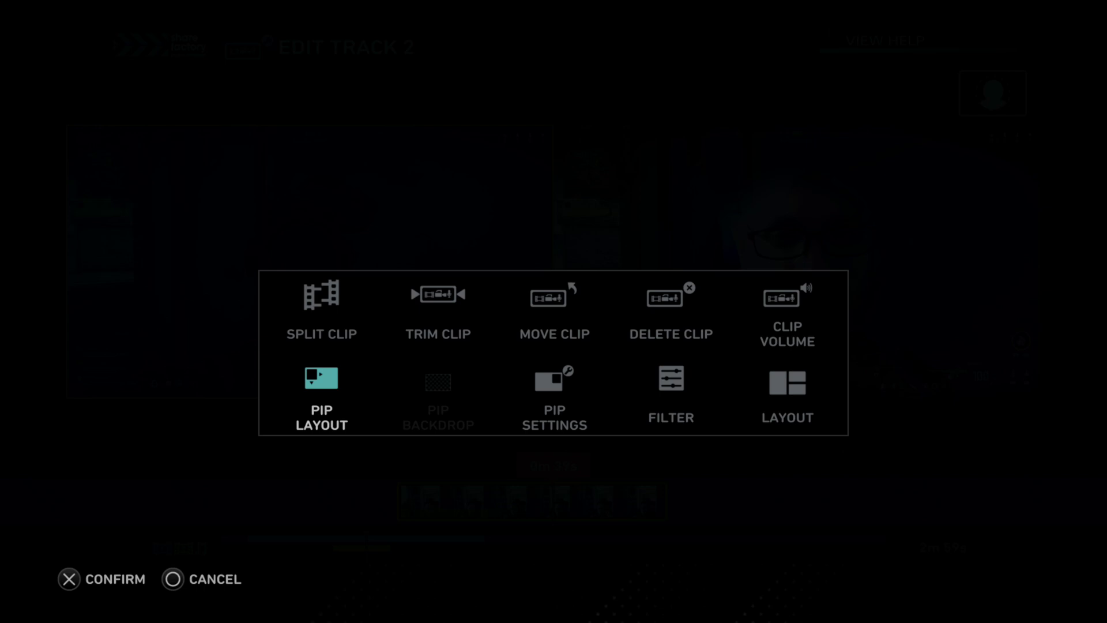
key("Up")
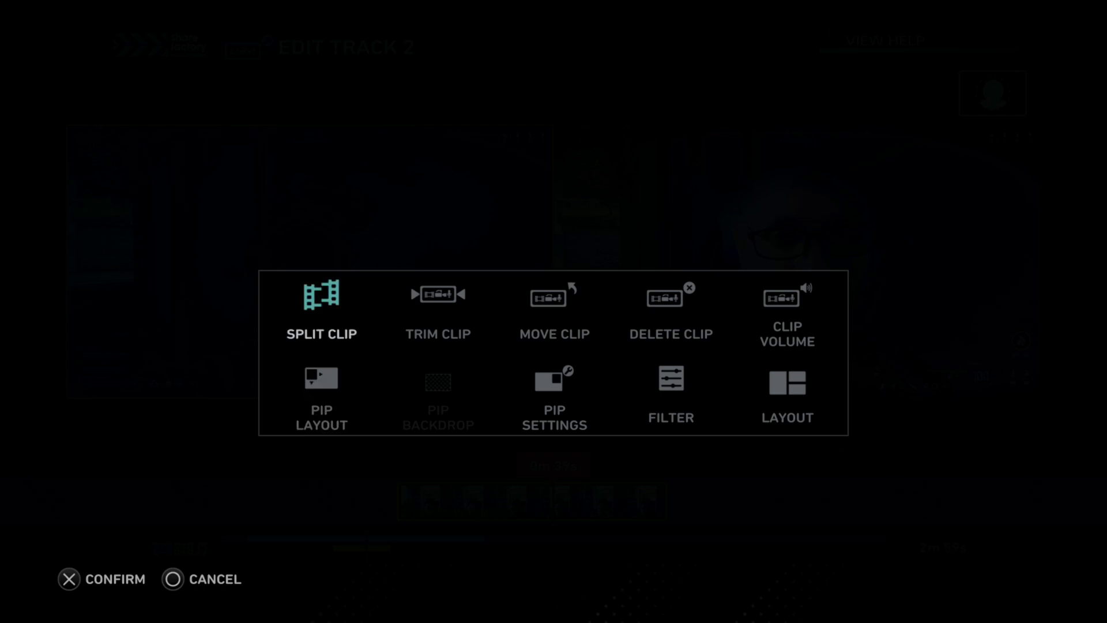
key("Right")
key("Right")
key("Right")
key("Right")
key("Down")
key("Left")
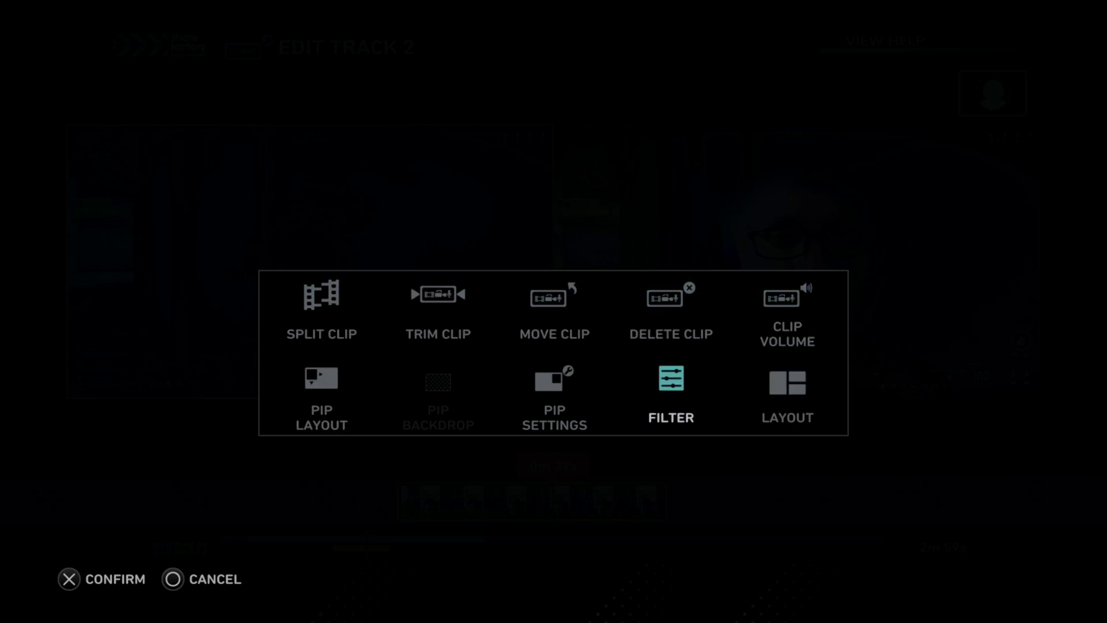
key("Left")
key("Return")
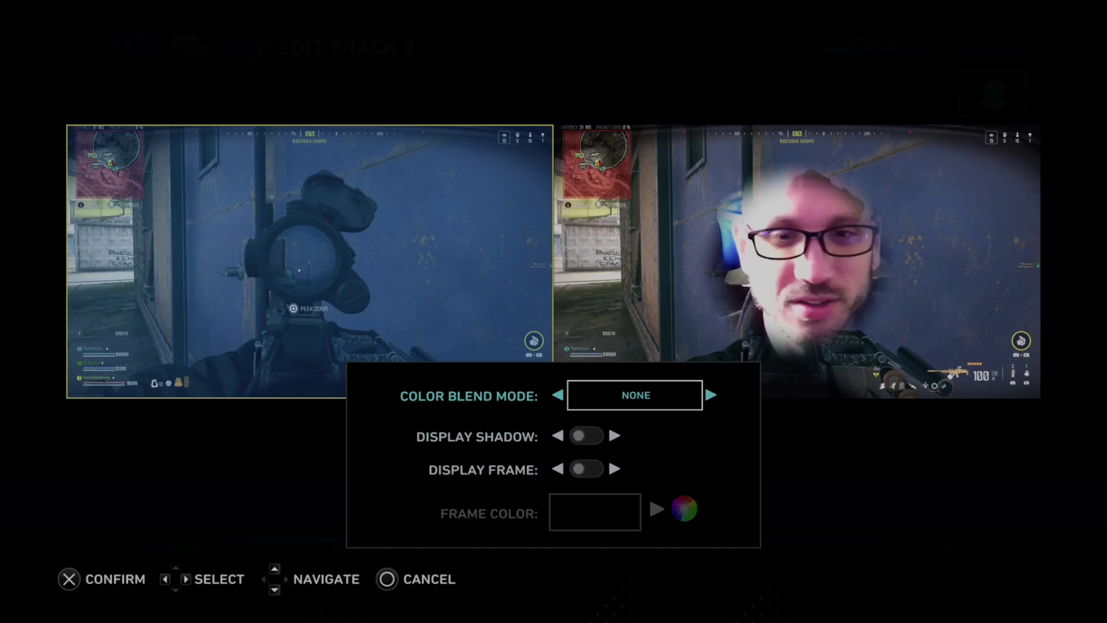
Step: Leave the PIP settings without changes and open the Track 2 camera clip in Adjust Mode
key("Escape")
key("Right")
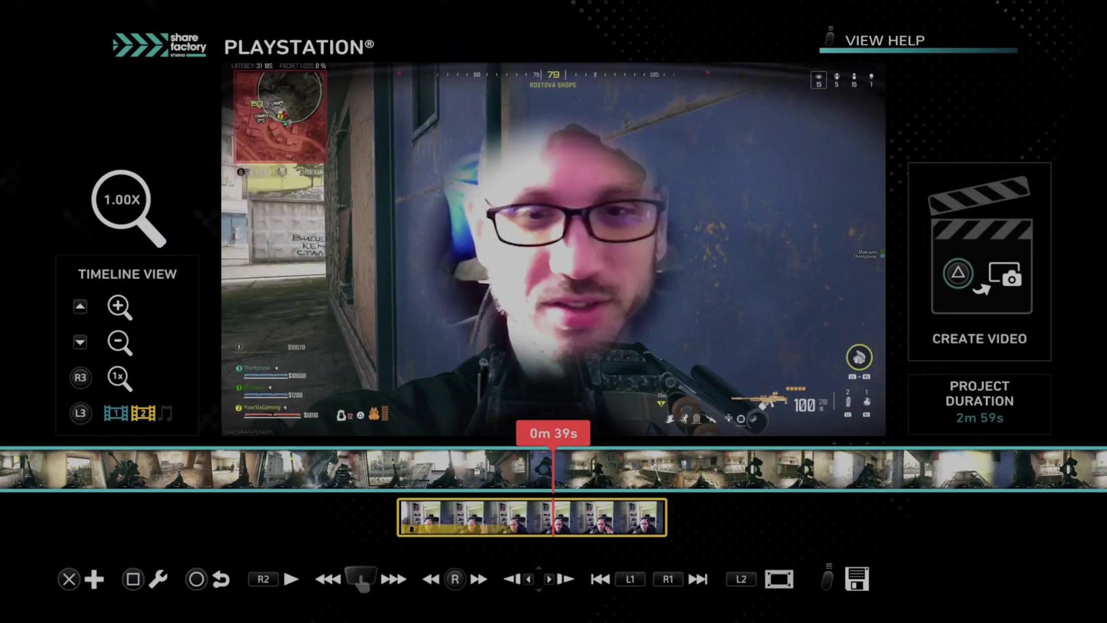
key("Return")
key("Escape")
key("Return")
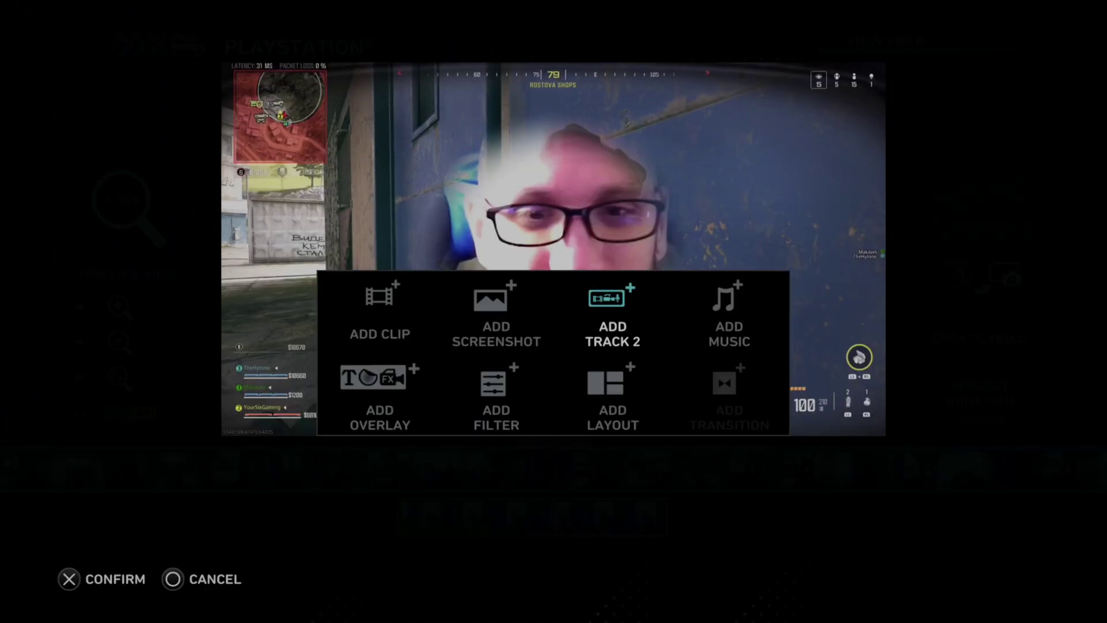
Step: Look over the cutout camera's adjustment options, from Pan & Zoom through Settings to Backdrop
key("Return")
key("t")
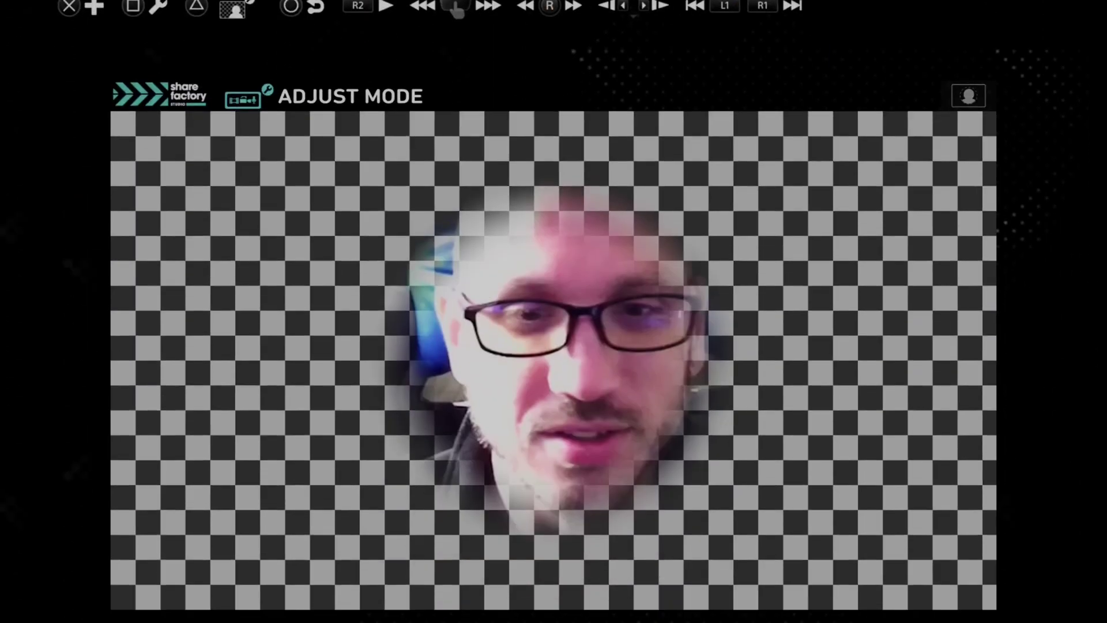
key("Return")
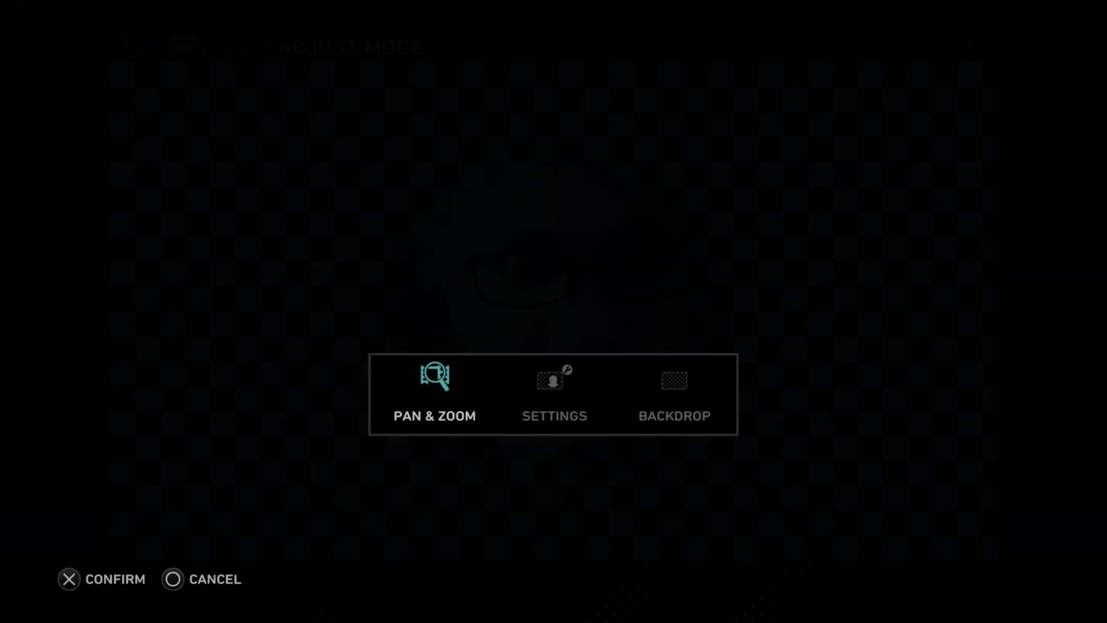
key("Right")
key("Right")
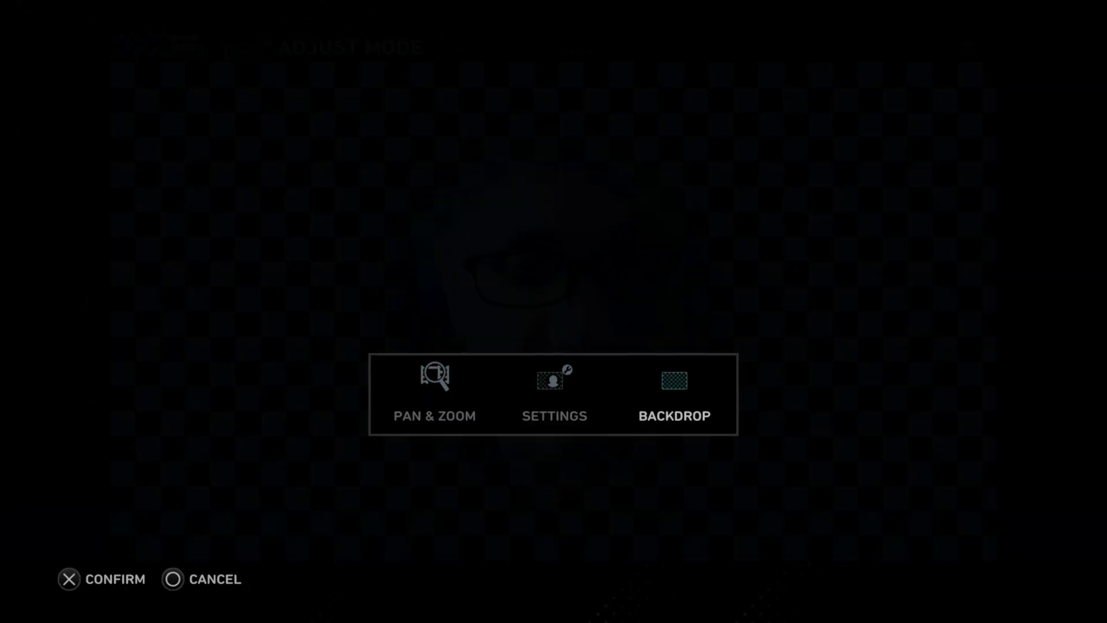
key("Escape")
Step: View the radius and feathering settings of the camera cutout, and return to the adjustment options
key("Return")
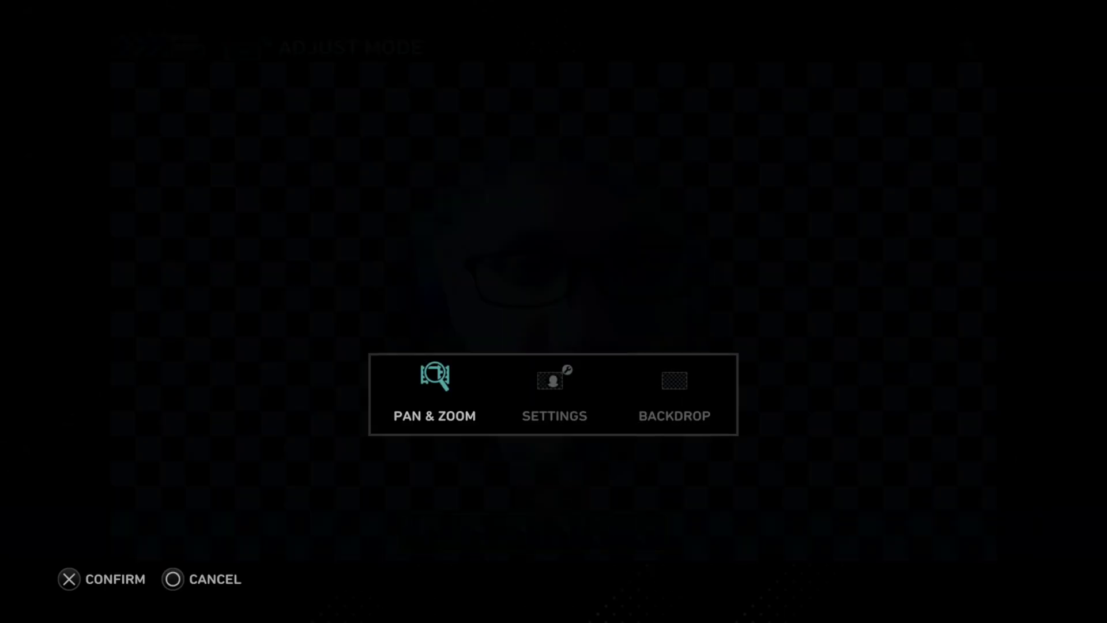
key("Right")
key("Return")
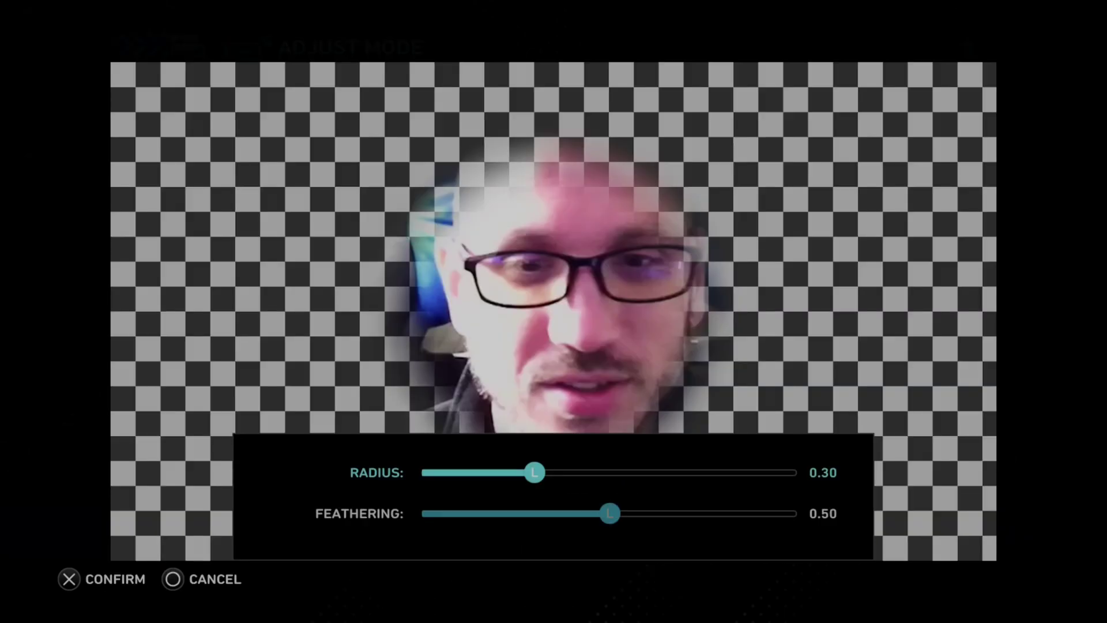
key("Escape")
key("Return")
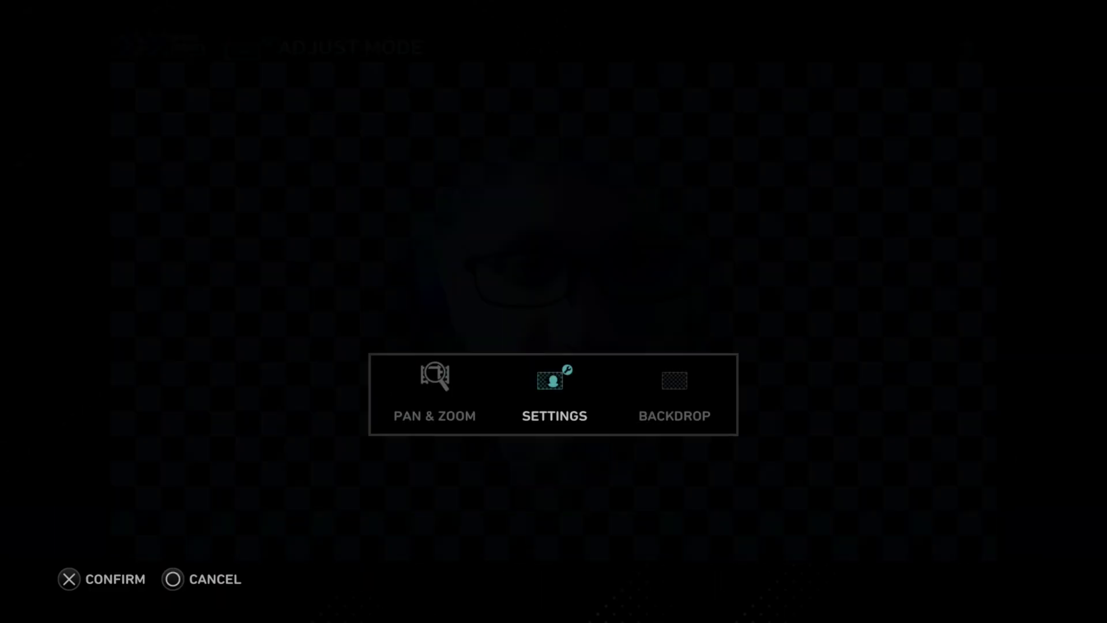